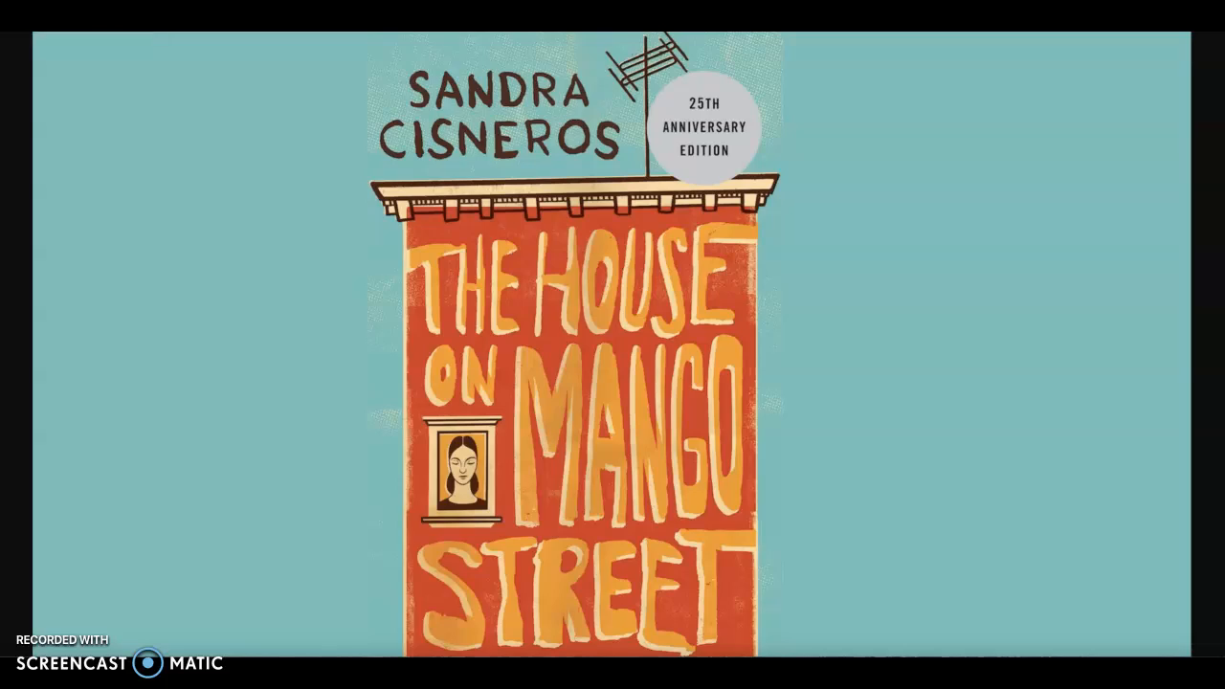
Switch to the Design Challenge document in Google Docs and read through its learning goals, standards, lesson schedule and assessment links
key("ctrl+Tab")
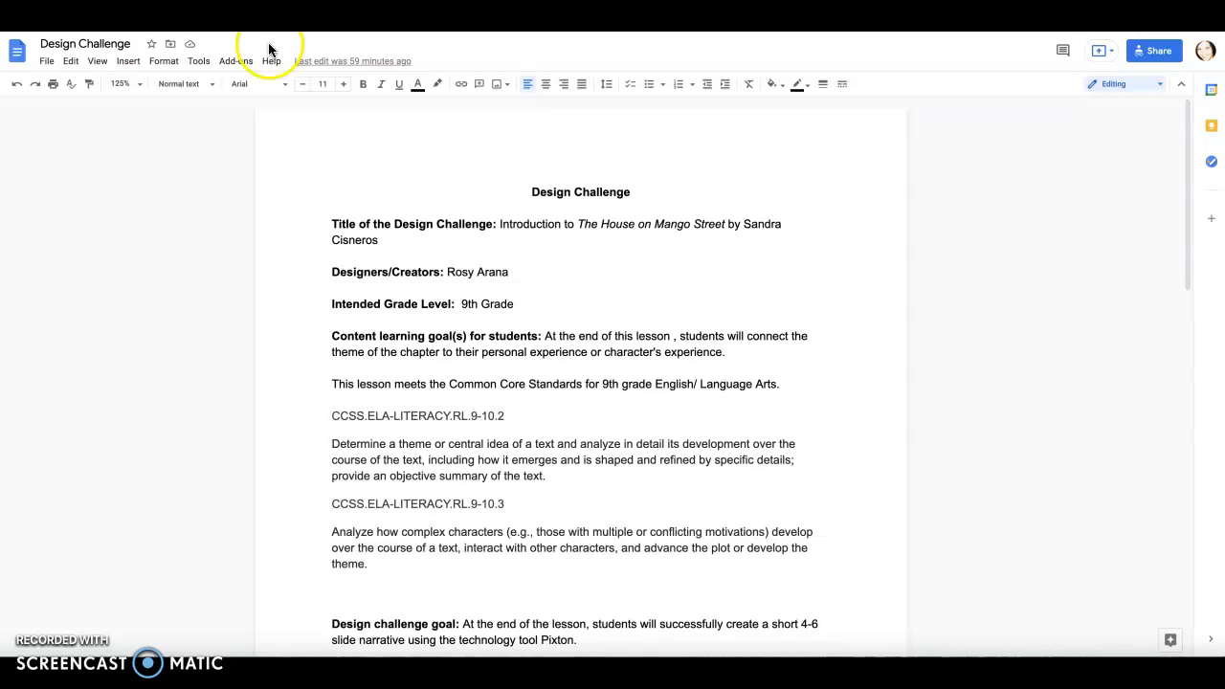
scroll(768, 352, "down", 2)
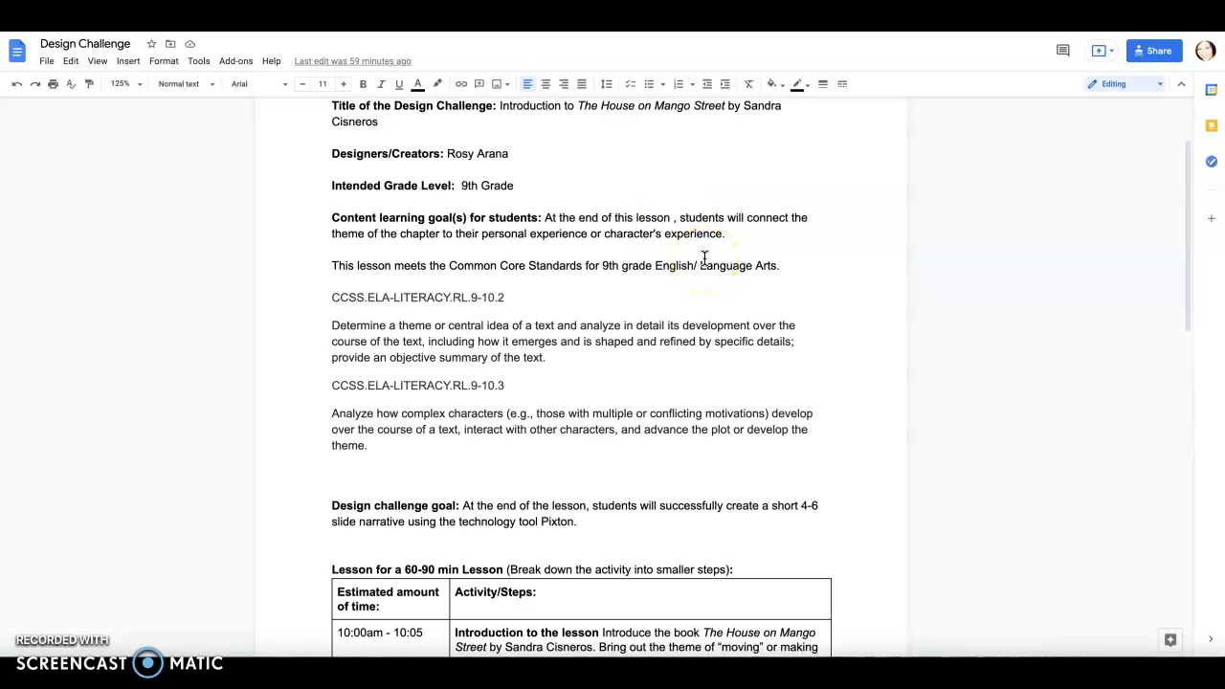
scroll(704, 257, "down", 3)
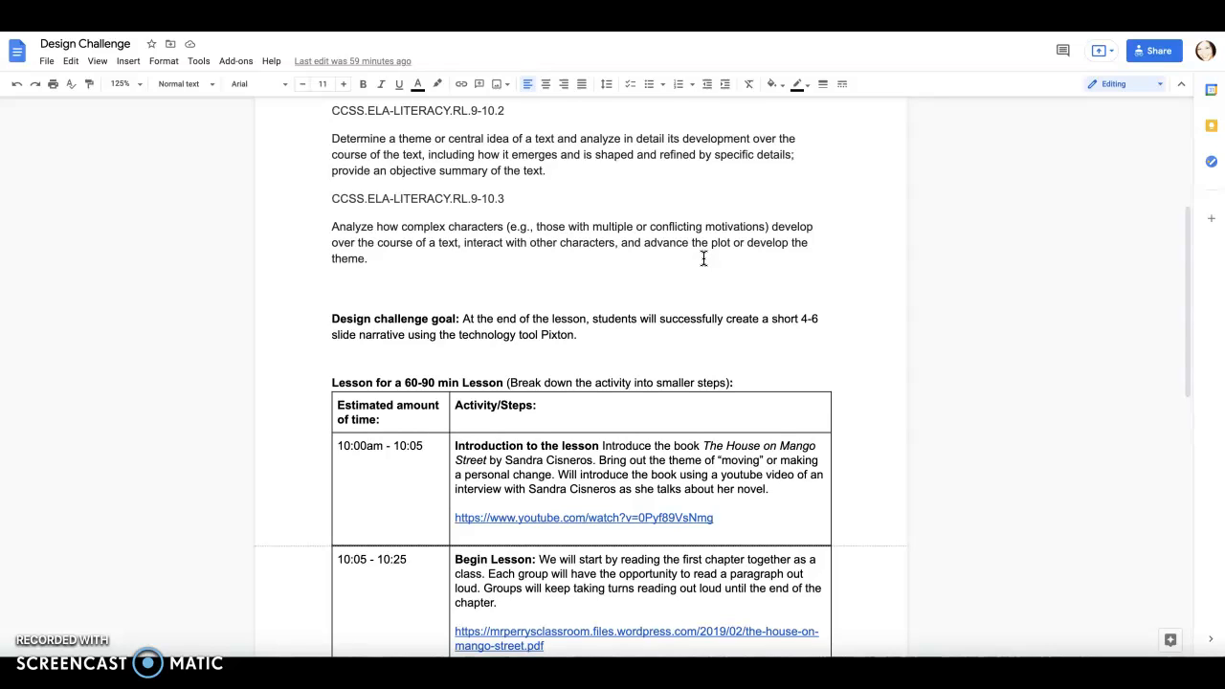
scroll(704, 258, "down", 5)
left_click(744, 292)
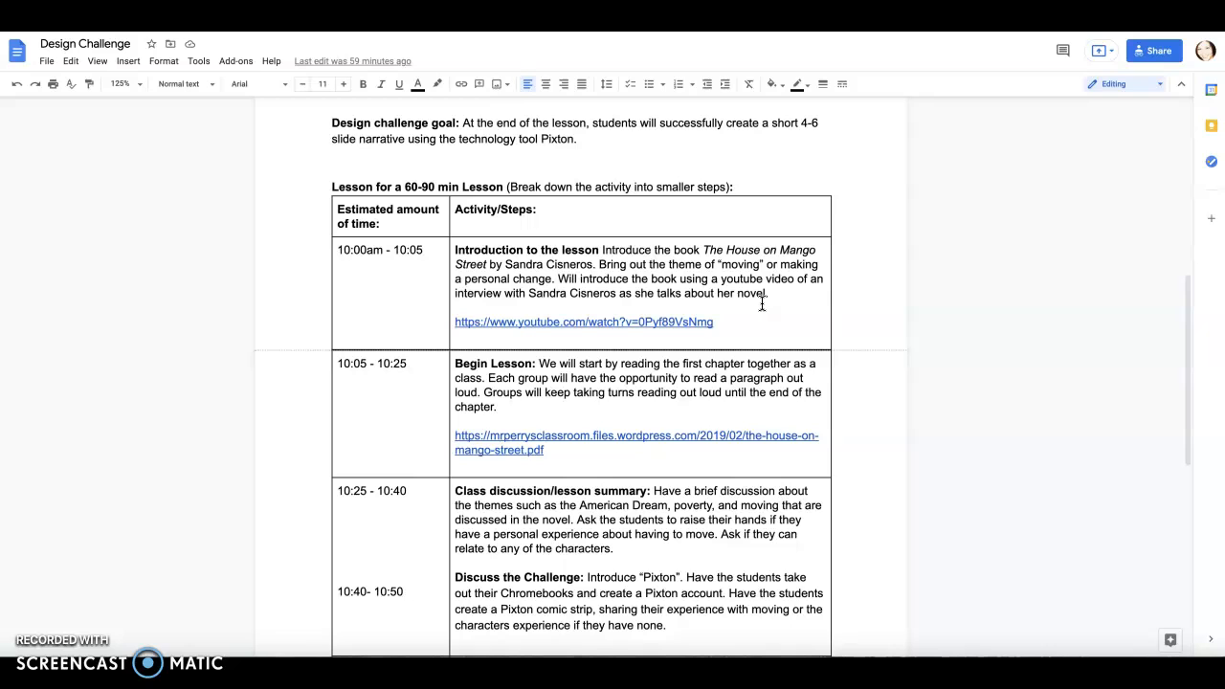
left_click(752, 316)
scroll(752, 316, "down", 1)
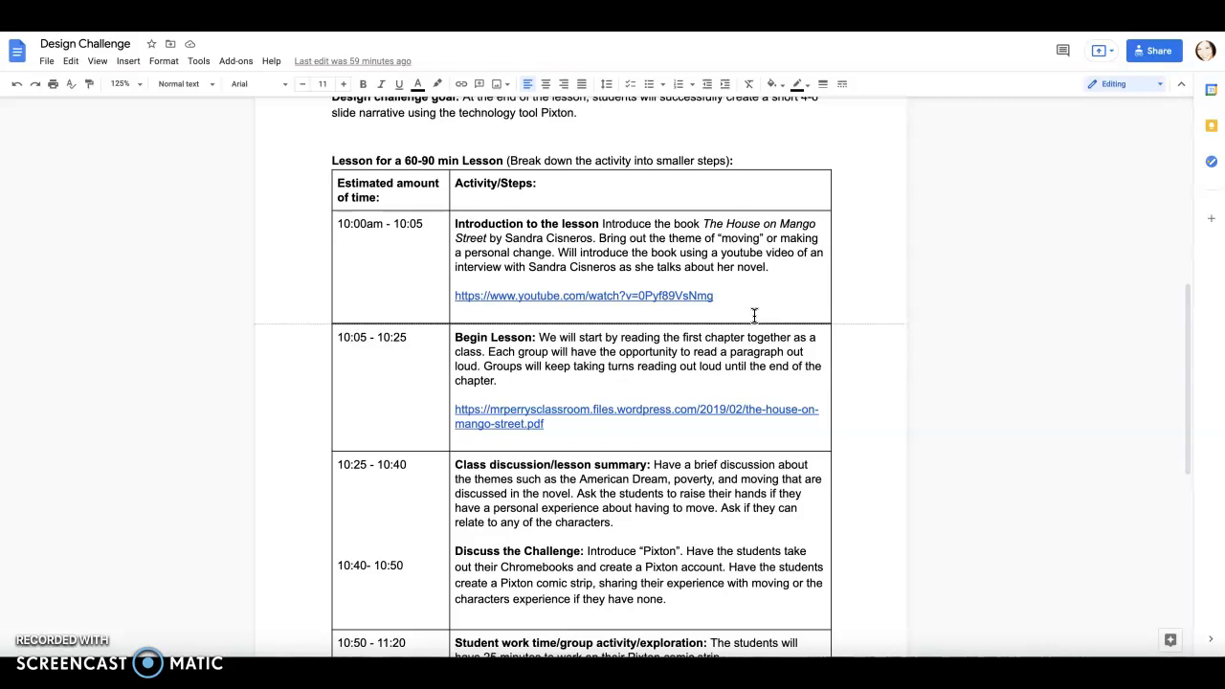
scroll(754, 316, "down", 1)
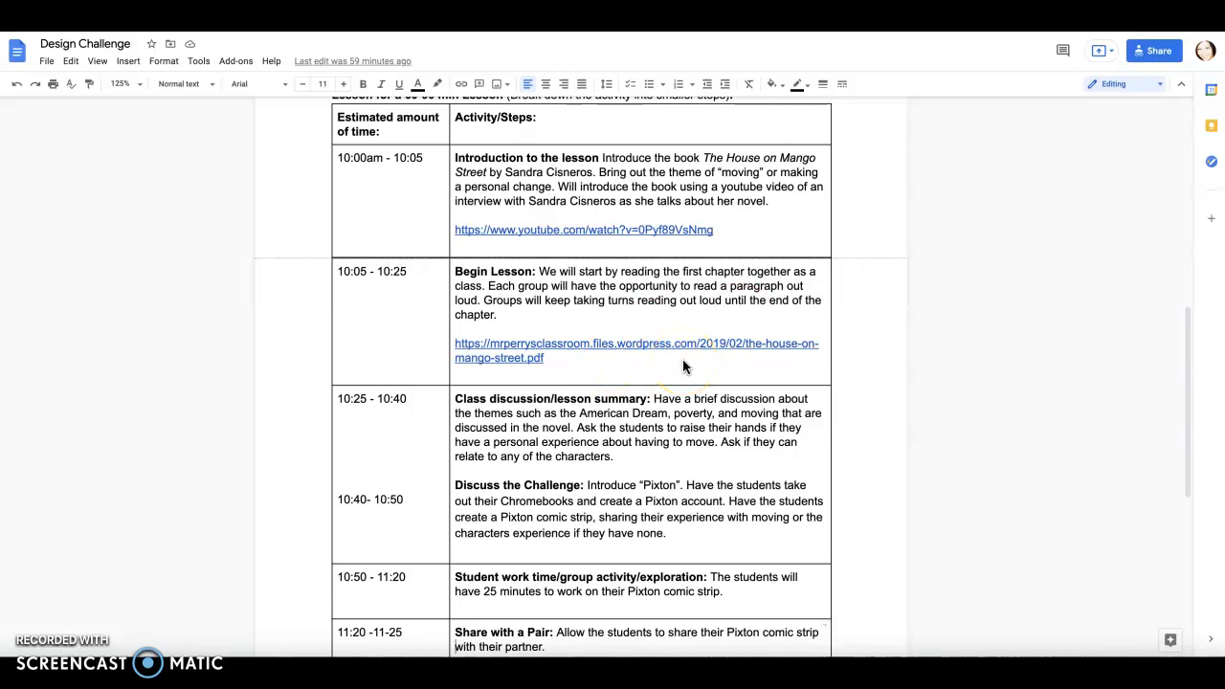
scroll(682, 364, "down", 2)
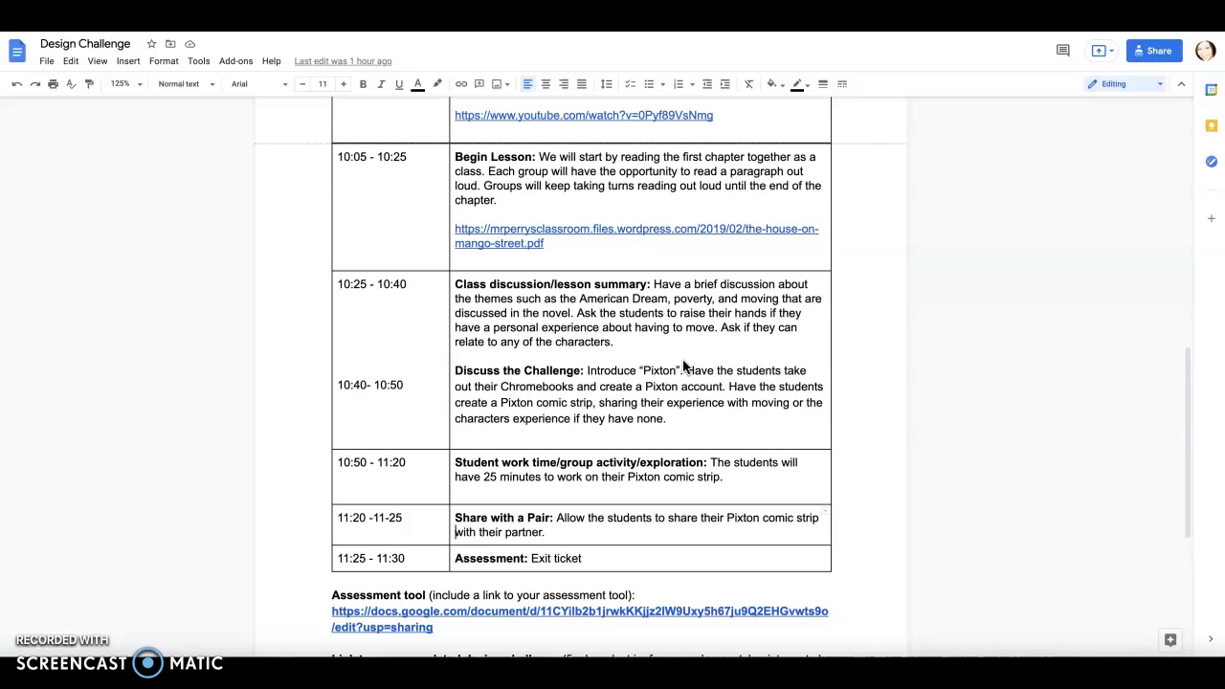
scroll(682, 366, "down", 1)
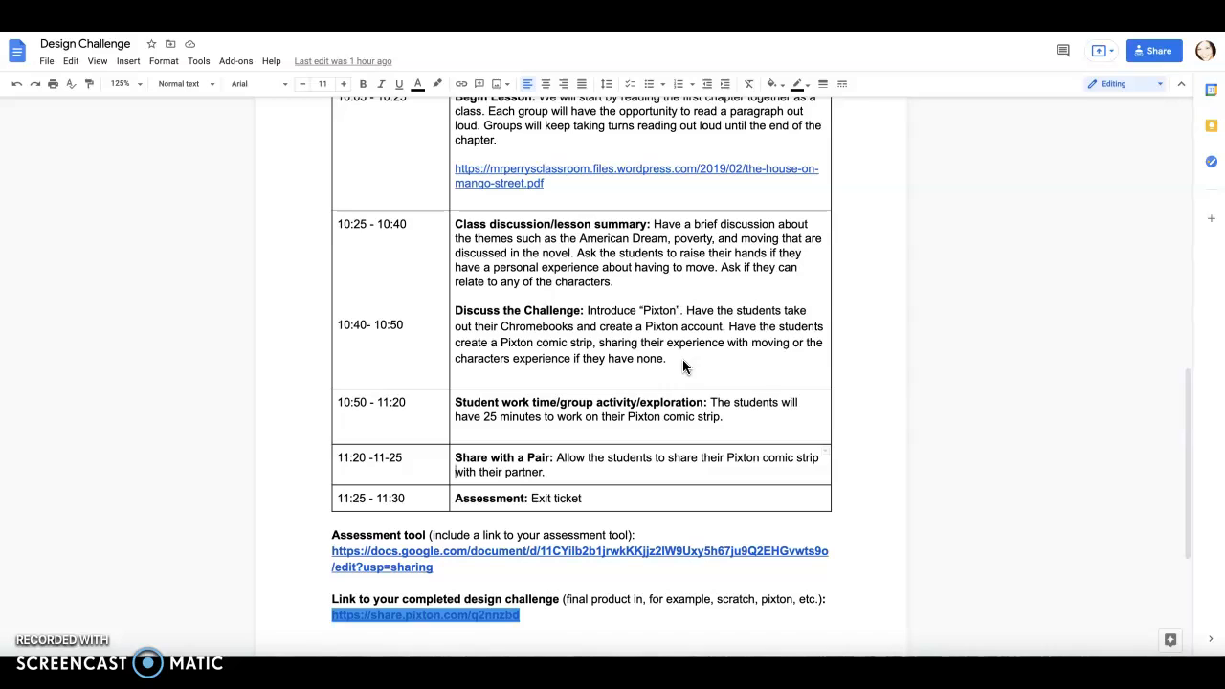
scroll(683, 359, "down", 1)
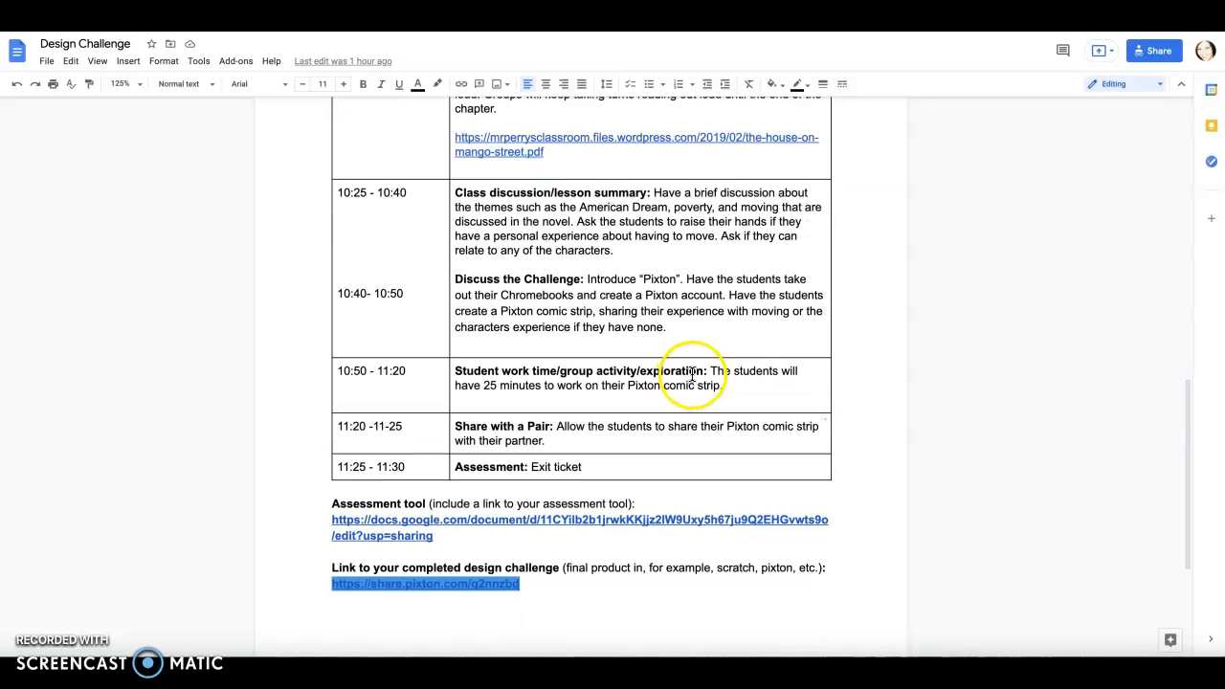
scroll(757, 398, "down", 1)
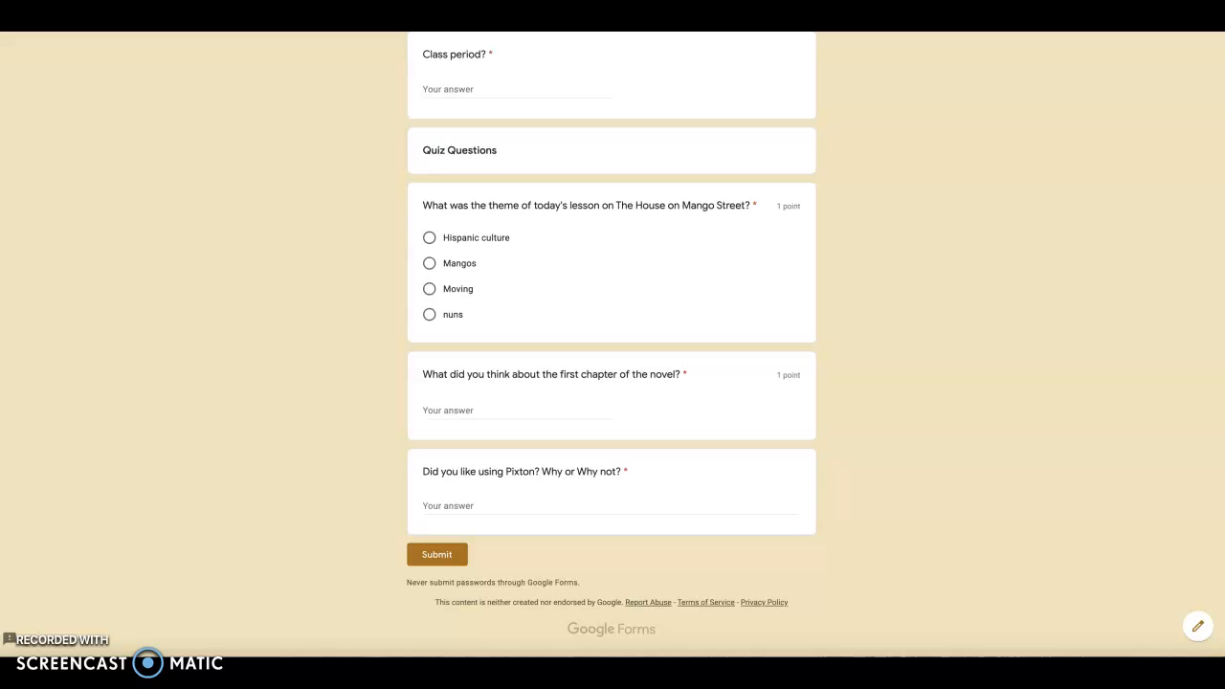
scroll(905, 241, "up", 4)
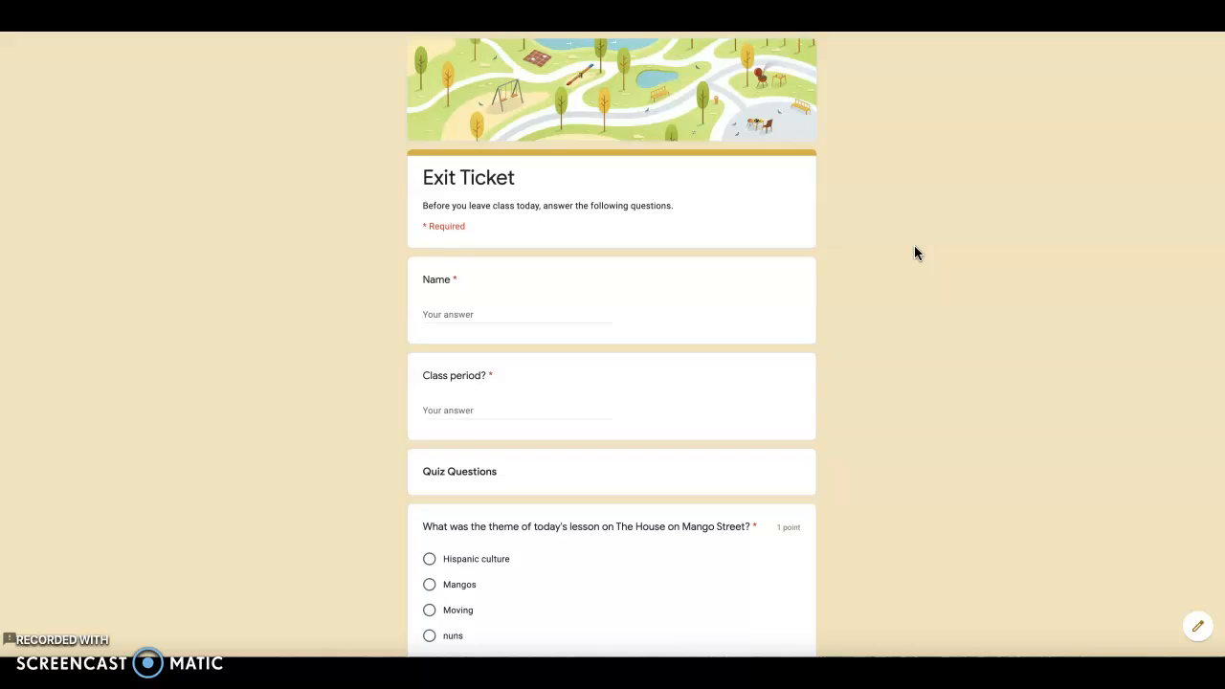
Review the Exit Ticket form's questions about the lesson theme, the first chapter and using Pixton
scroll(913, 252, "down", 3)
left_click(923, 254)
left_click(533, 470)
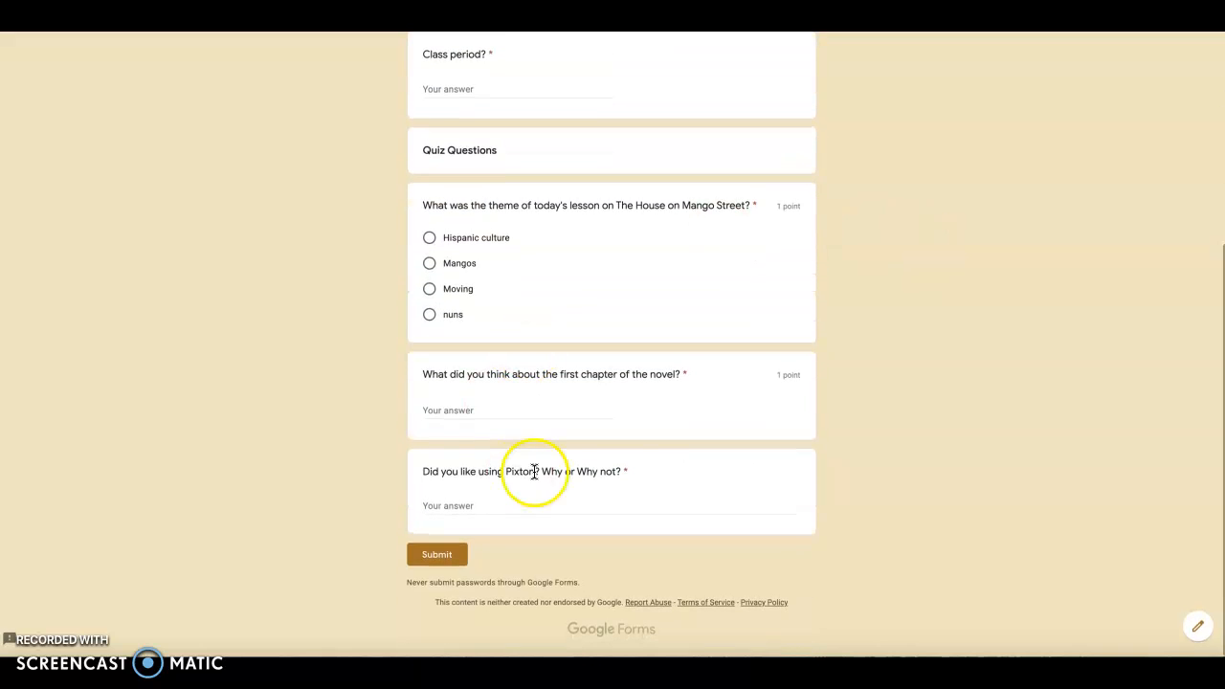
left_click(555, 496)
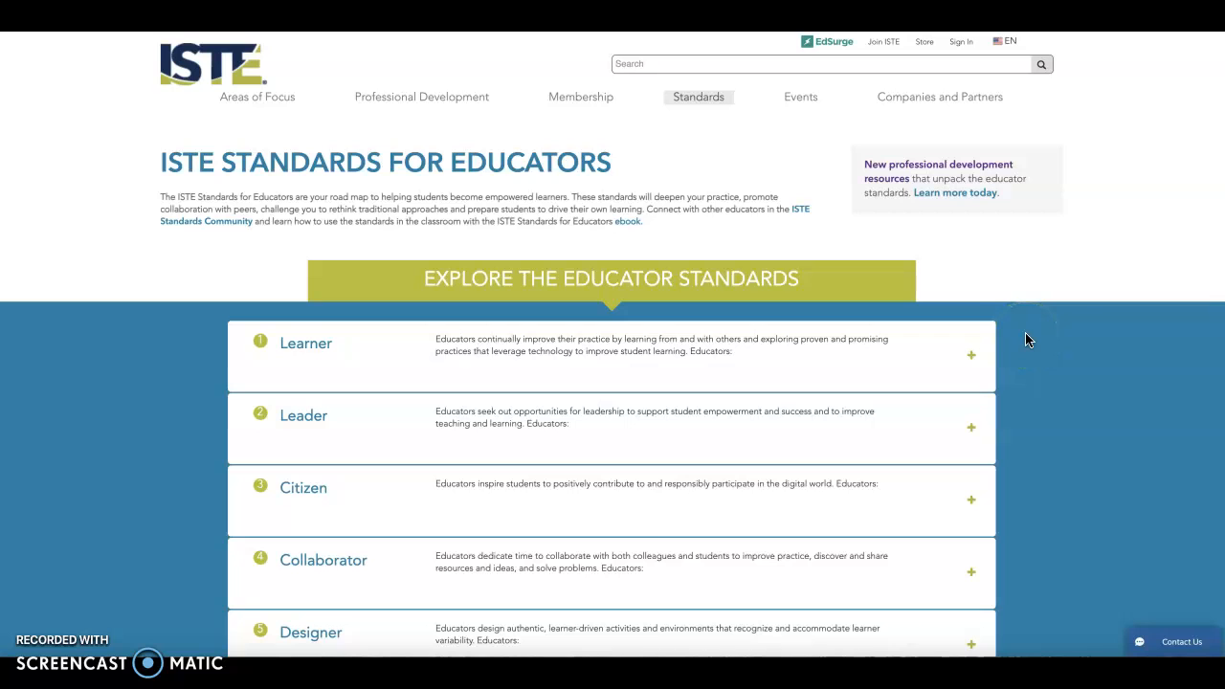
Expand the Designer and Analyst standards on the ISTE Standards for Educators page and read their indicators
scroll(1025, 332, "down", 3)
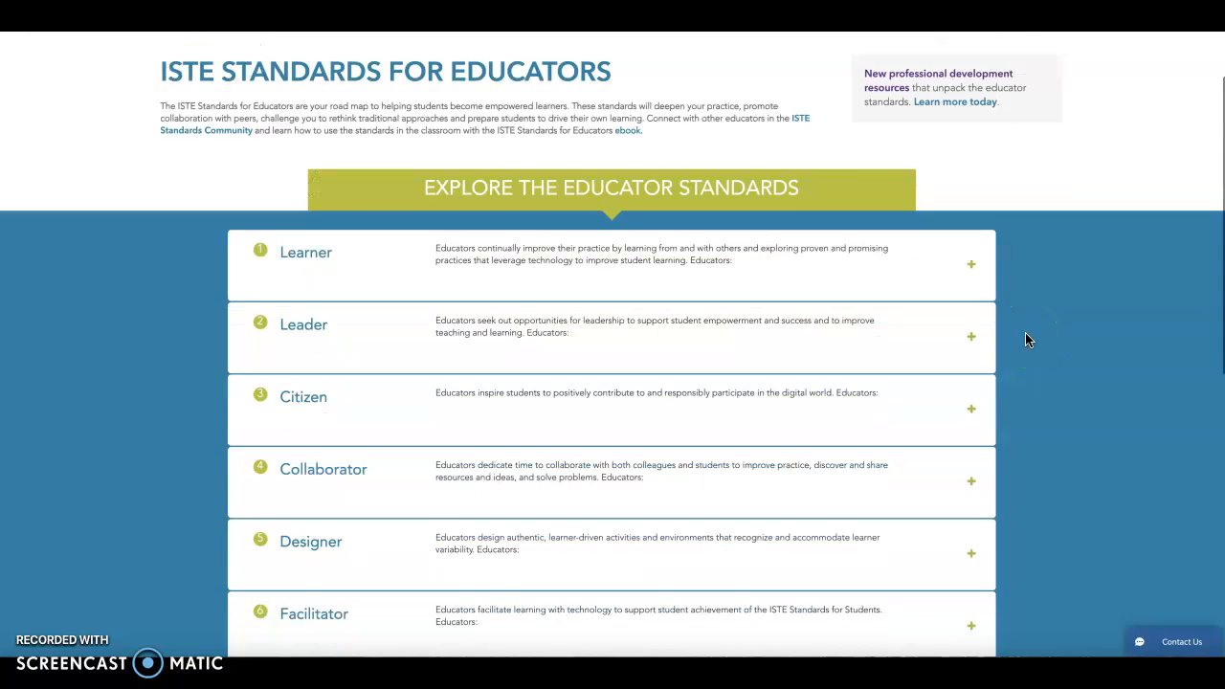
left_click(414, 367)
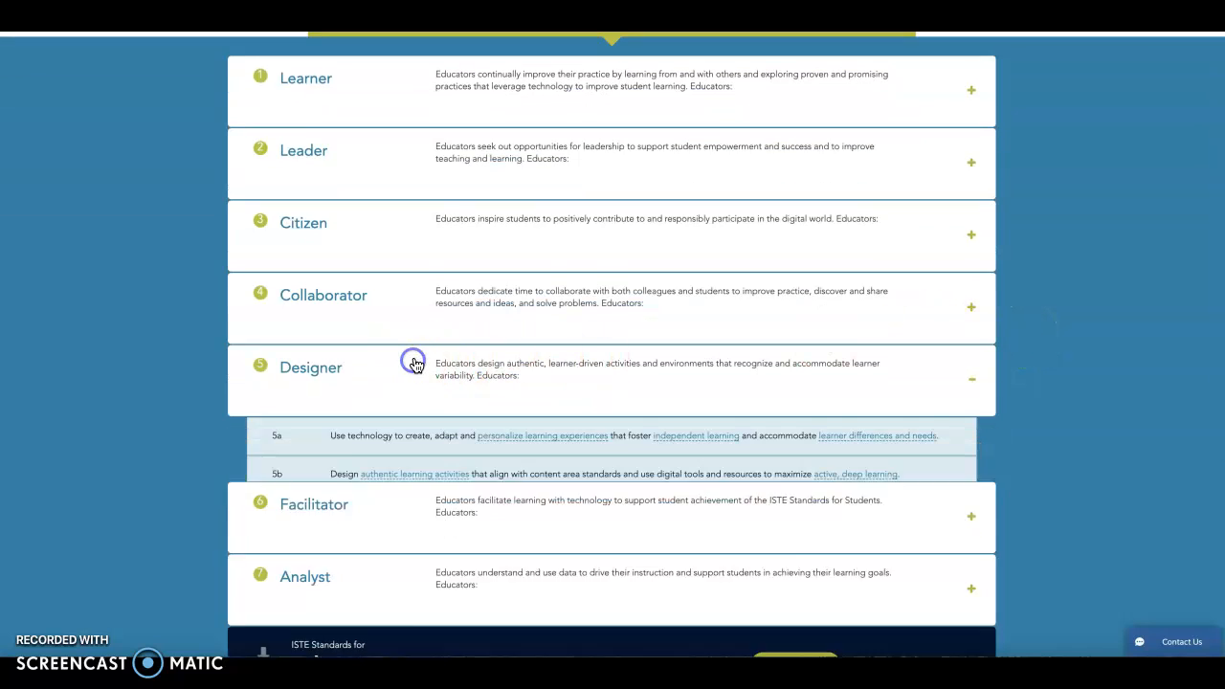
scroll(1031, 411, "down", 1)
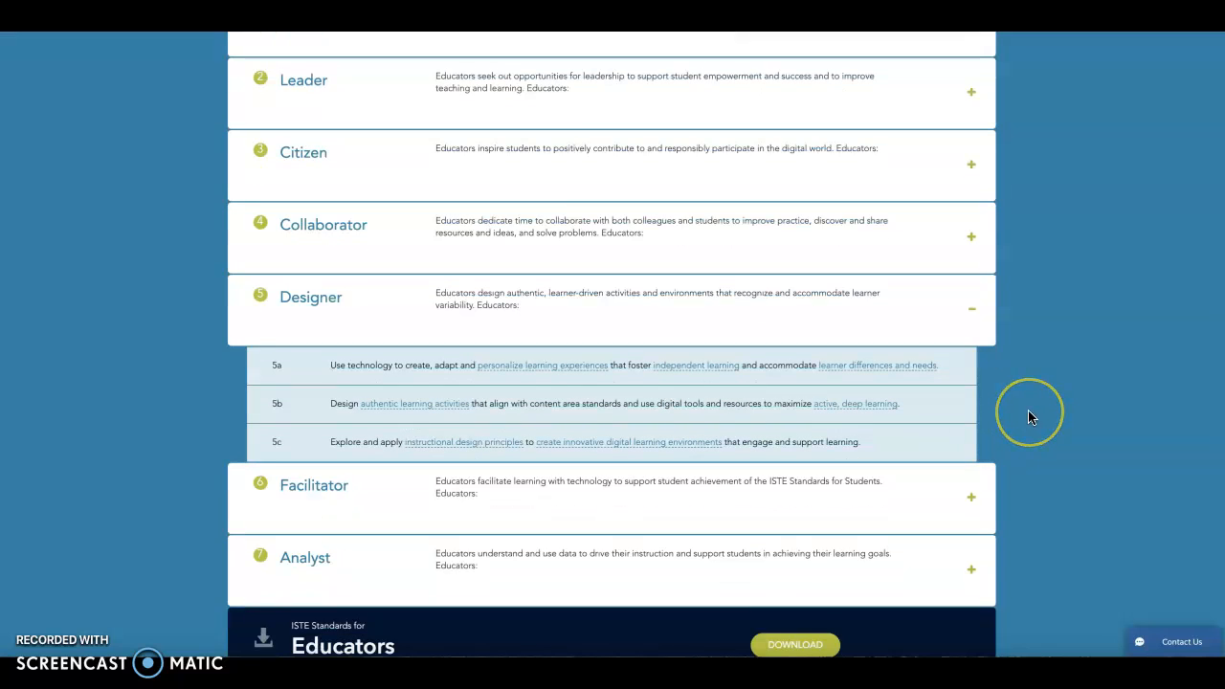
scroll(1028, 417, "down", 1)
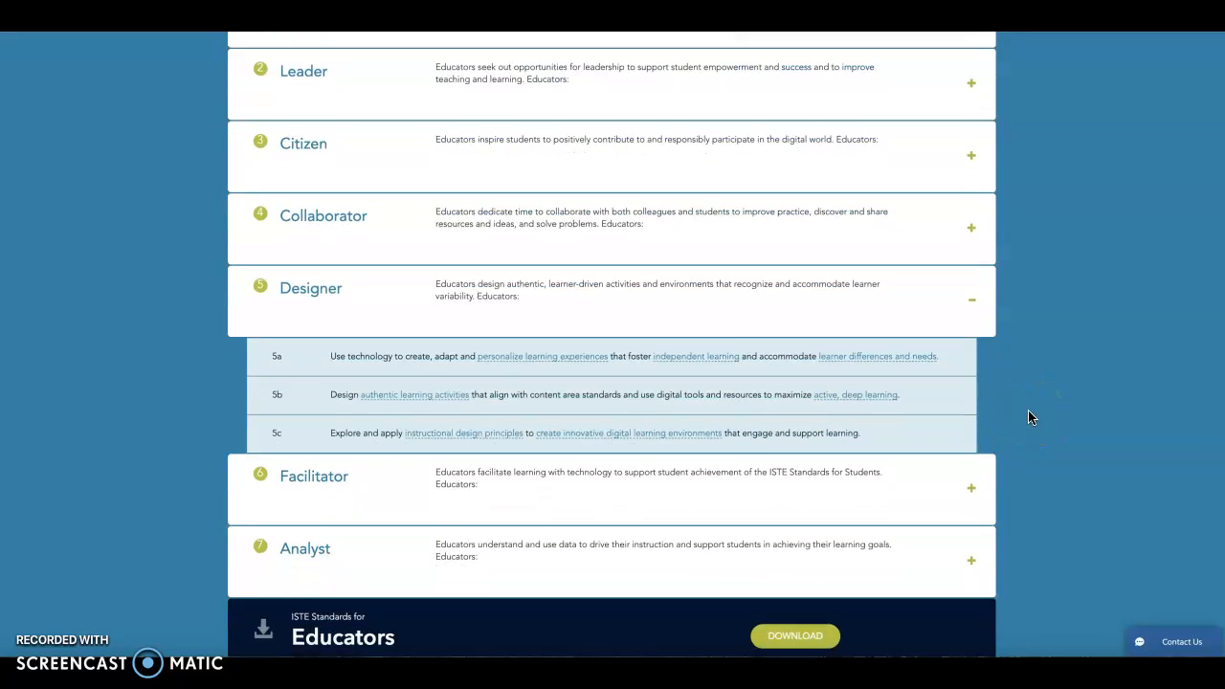
left_click(401, 460)
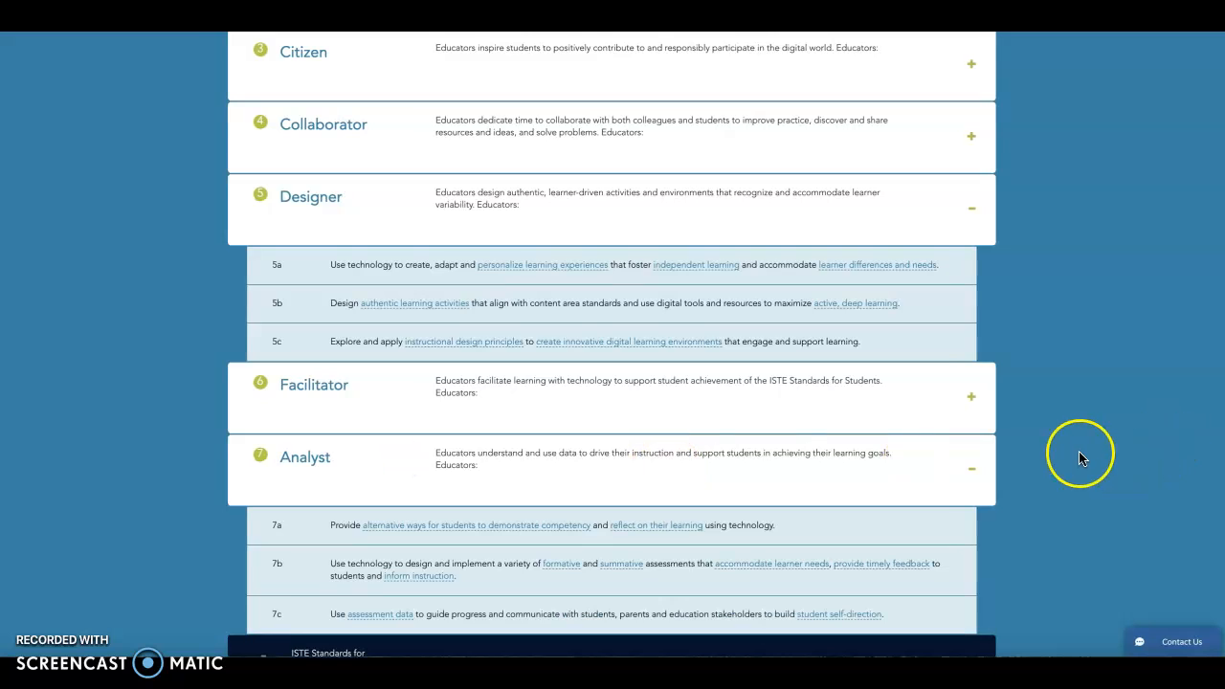
scroll(1078, 456, "down", 1)
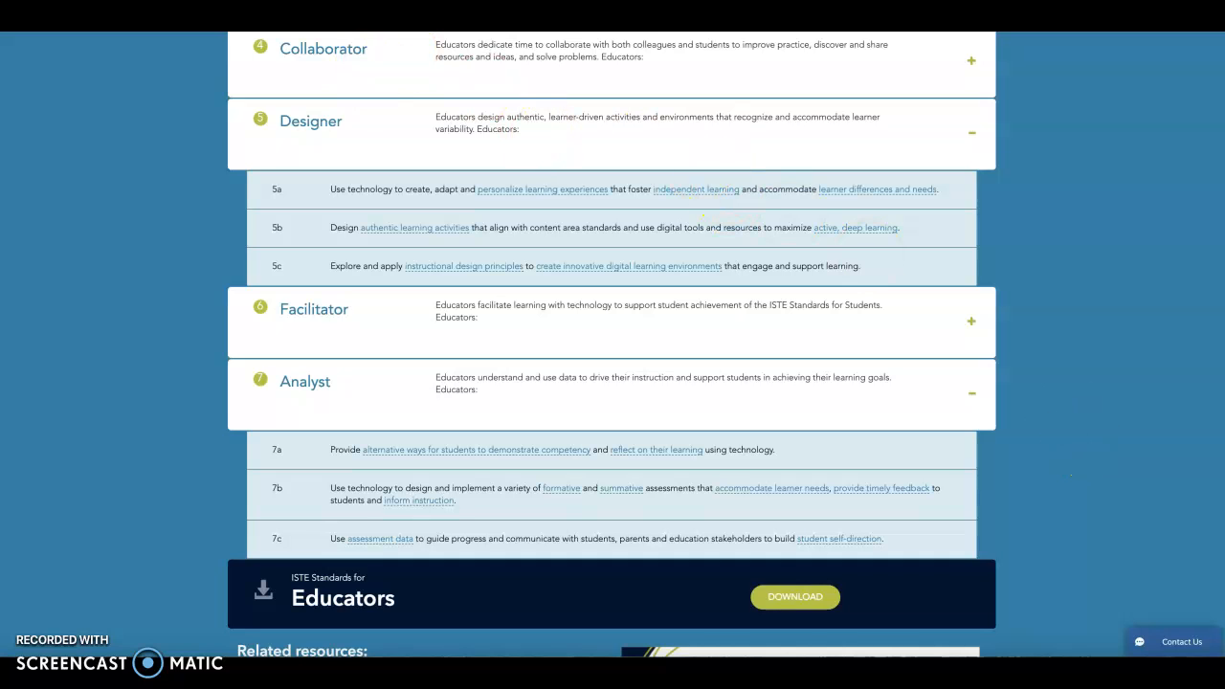
Switch to Pixton, show the My Comics list of the EDUC422 Summer 2021 class, and open My 2nd Comic for editing
left_click(559, 19)
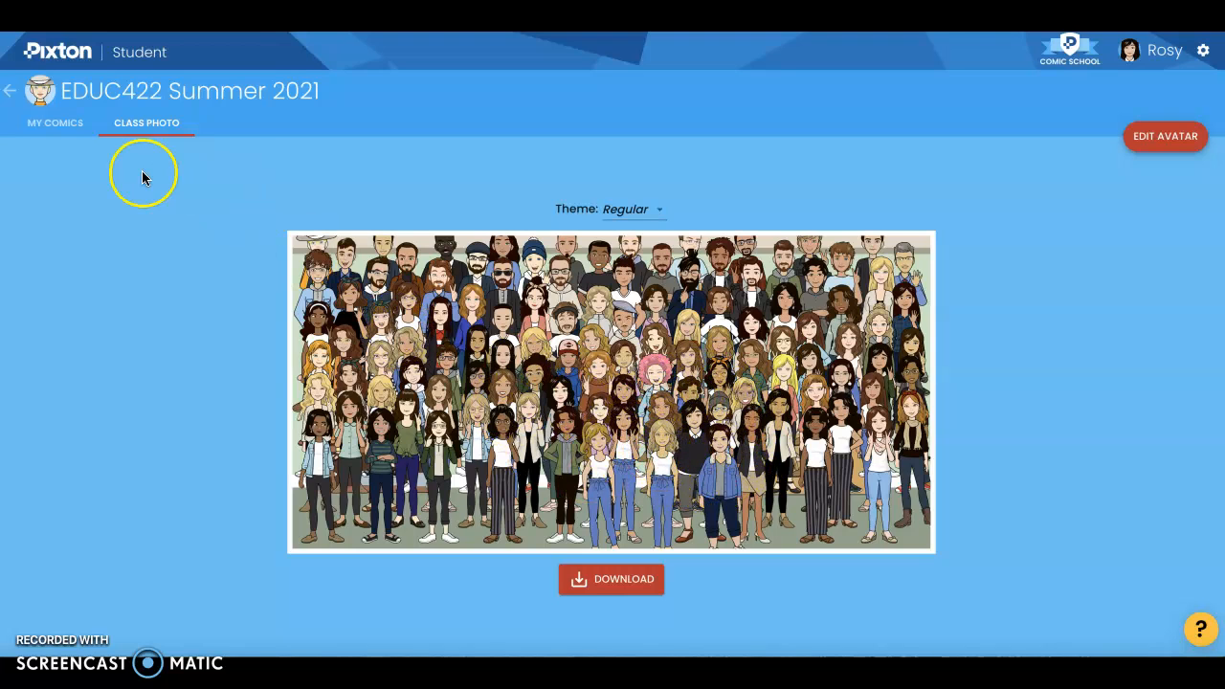
left_click(53, 131)
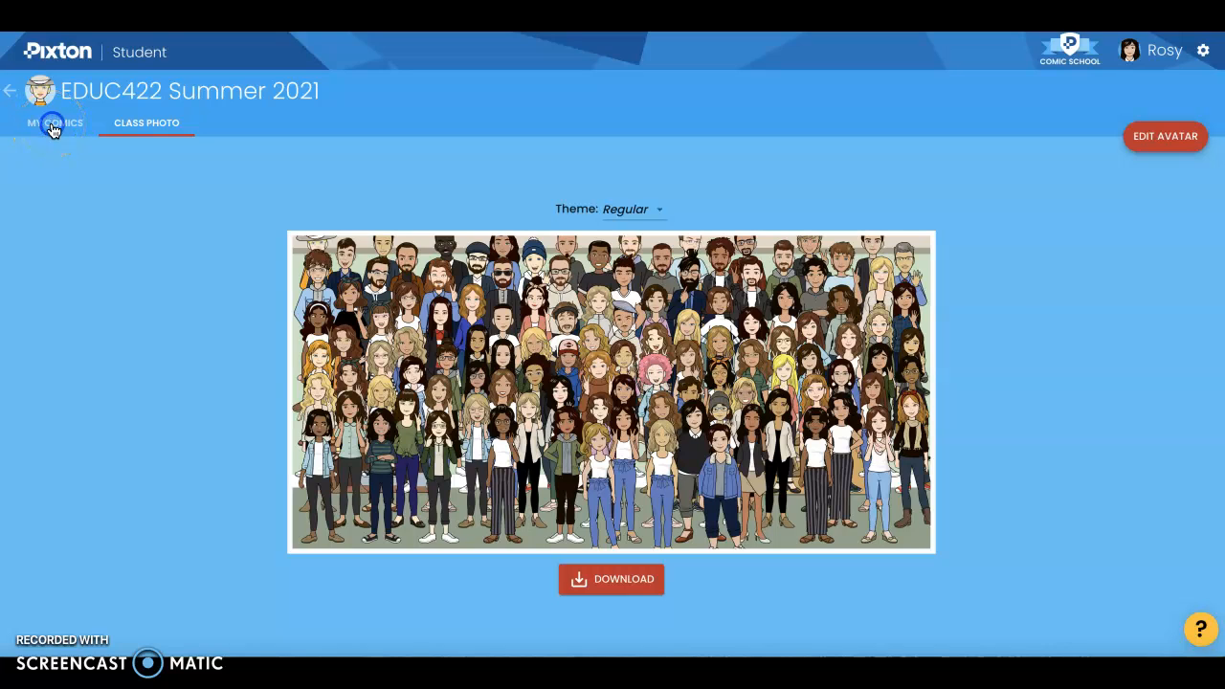
left_click(48, 127)
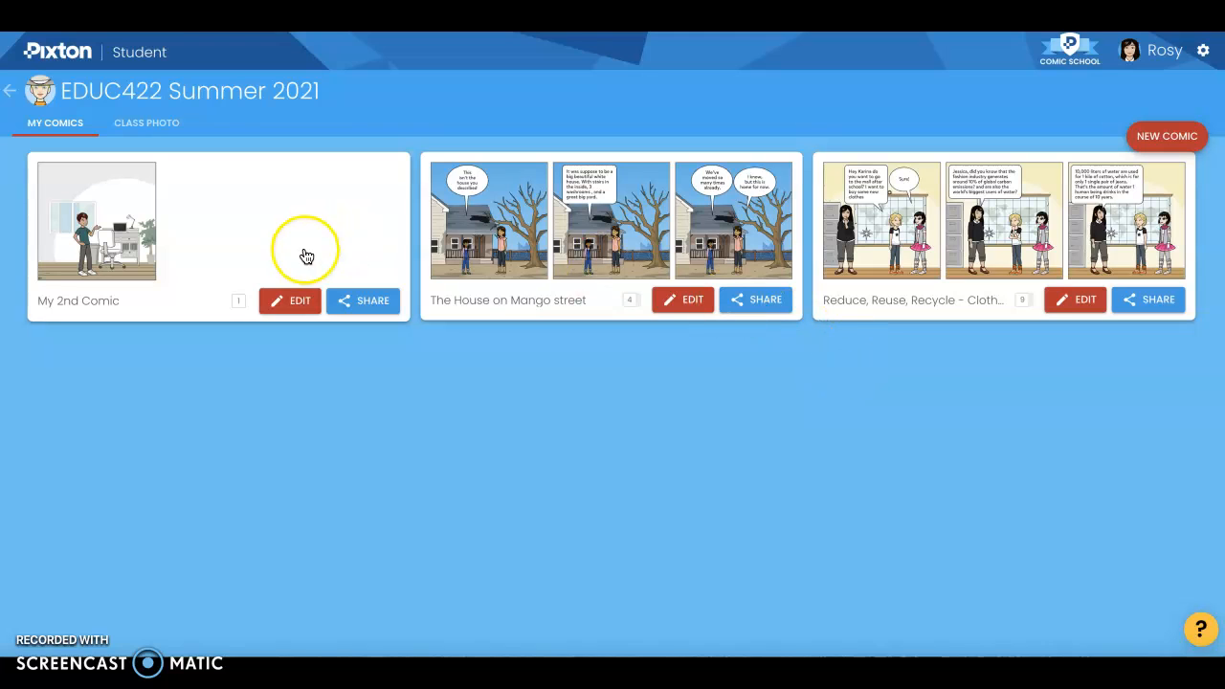
left_click(295, 302)
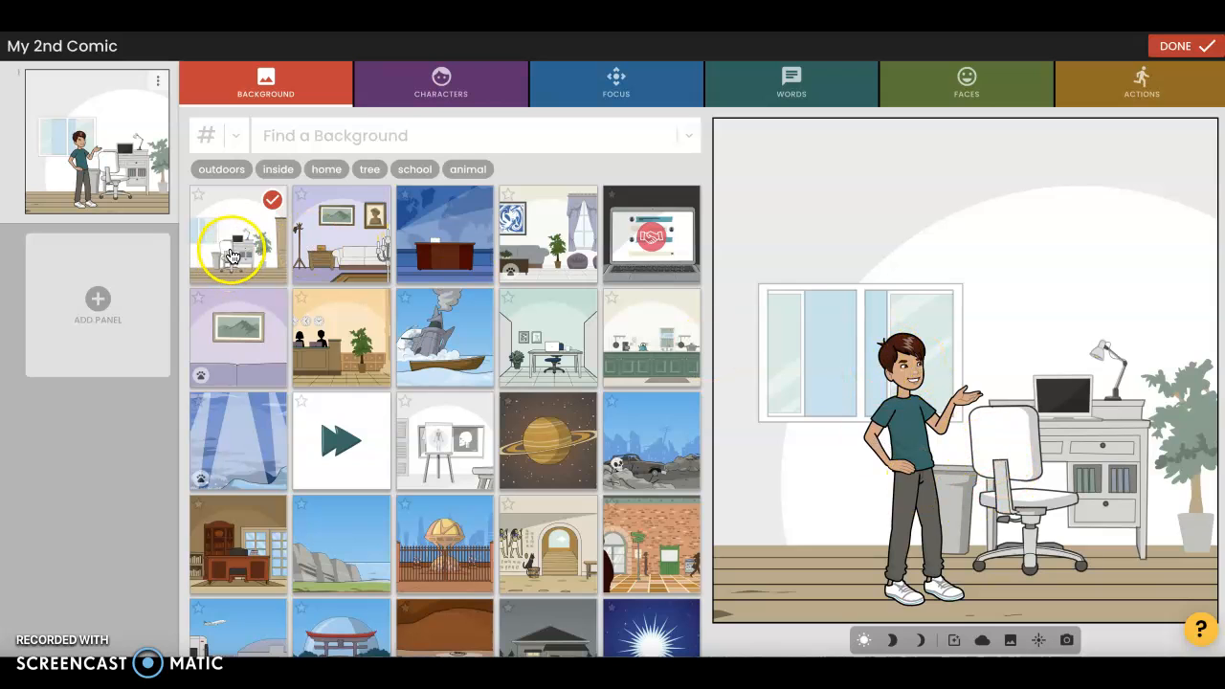
Search the backgrounds for "beach" and apply the scene with the purple umbrella and sandcastle to the panel
left_click(304, 86)
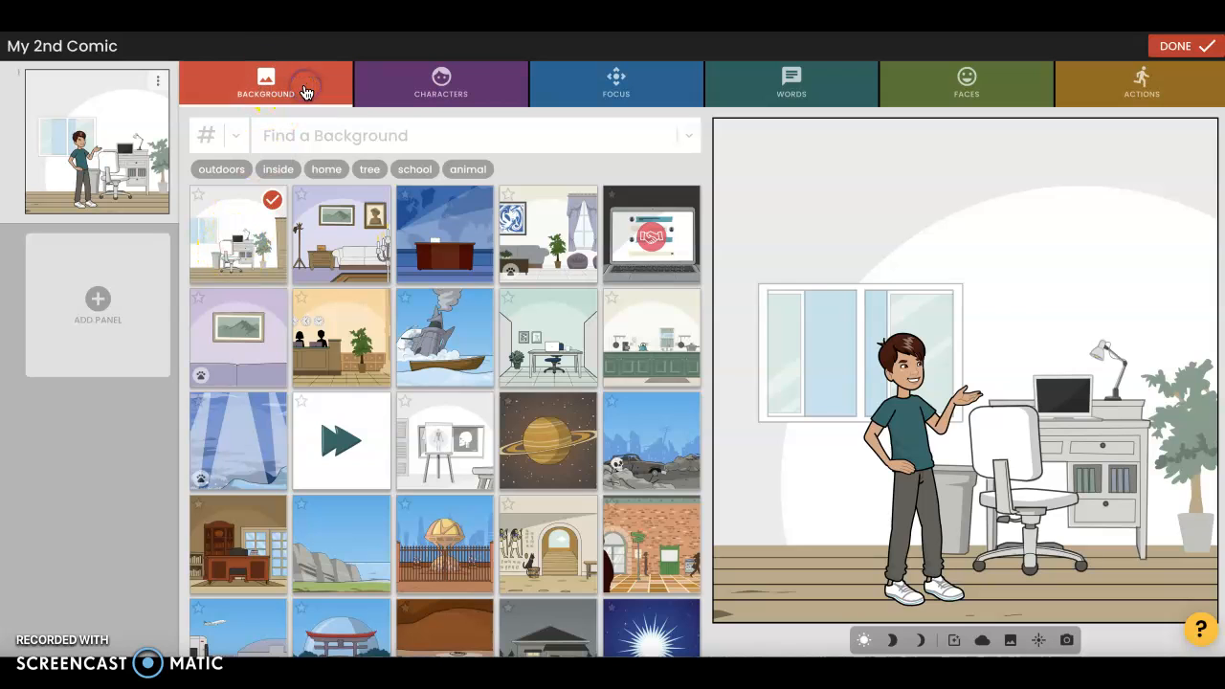
left_click(310, 137)
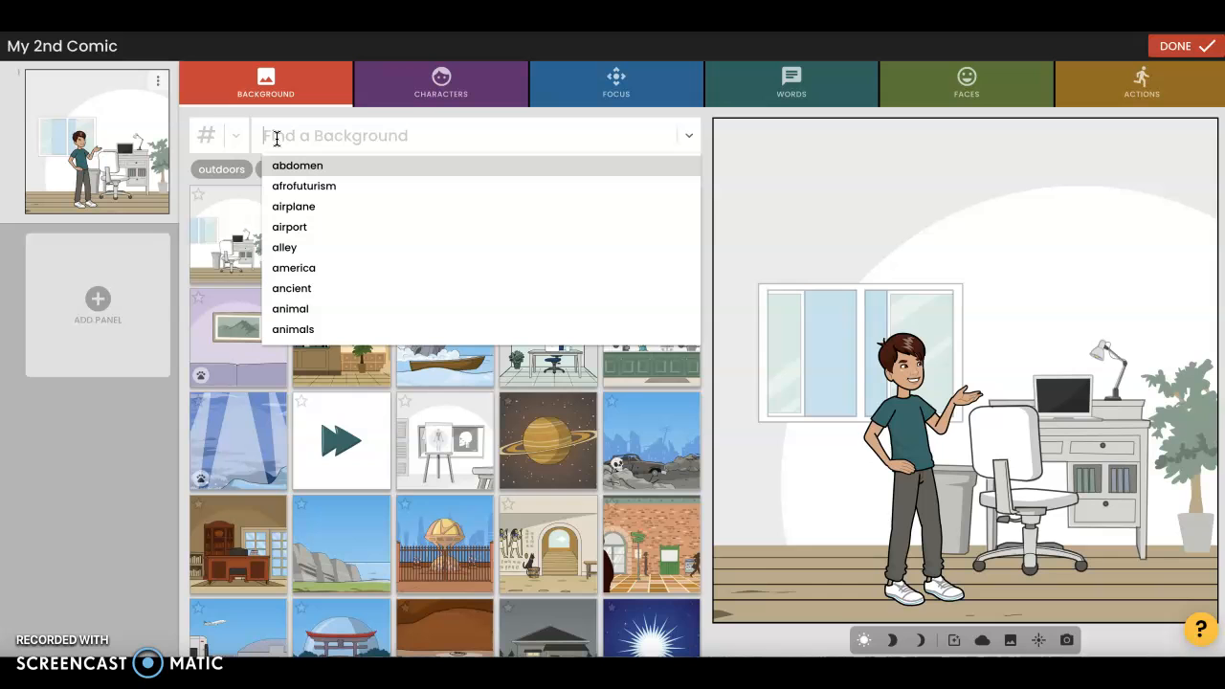
type("bea")
key("Return")
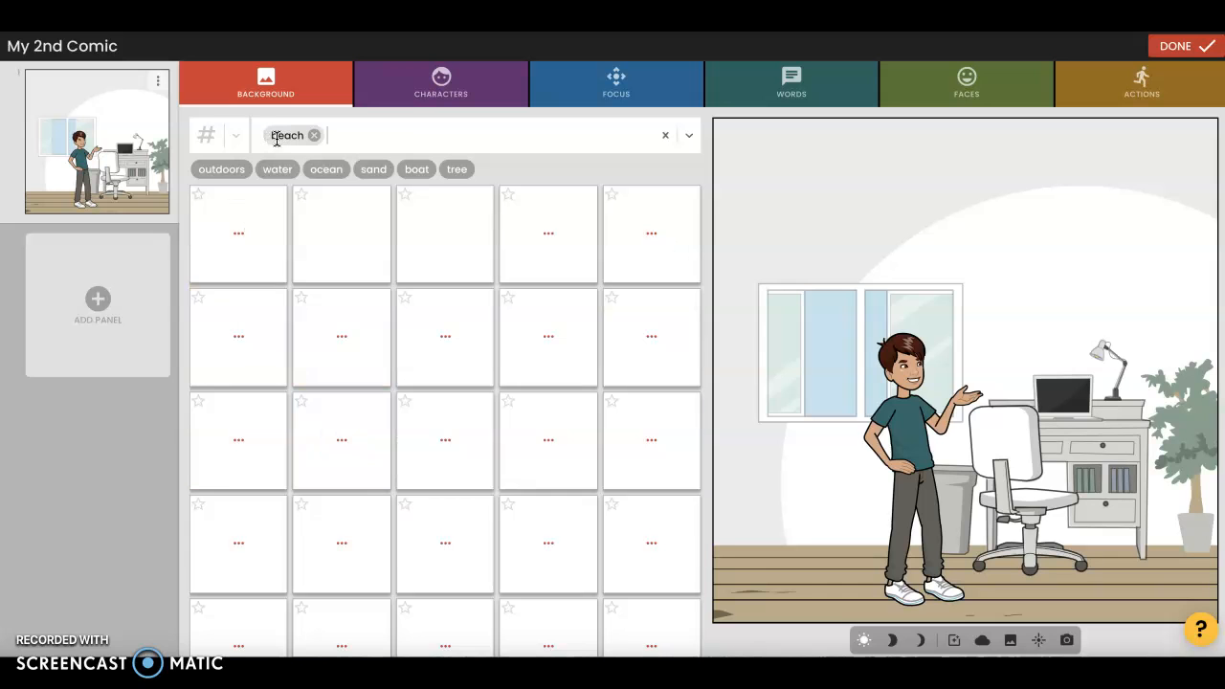
left_click(457, 365)
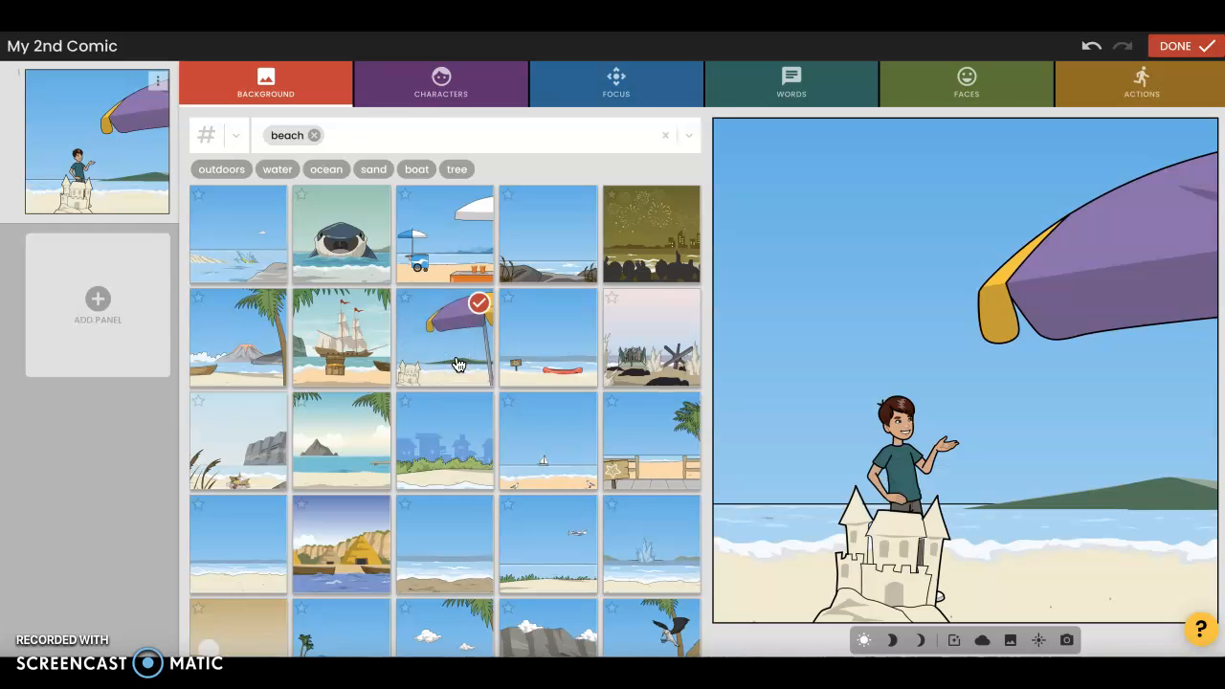
Try the beach background with the striped umbrella and towel, and settle on the one with the blue-and-white umbrella cart
scroll(458, 364, "down", 4)
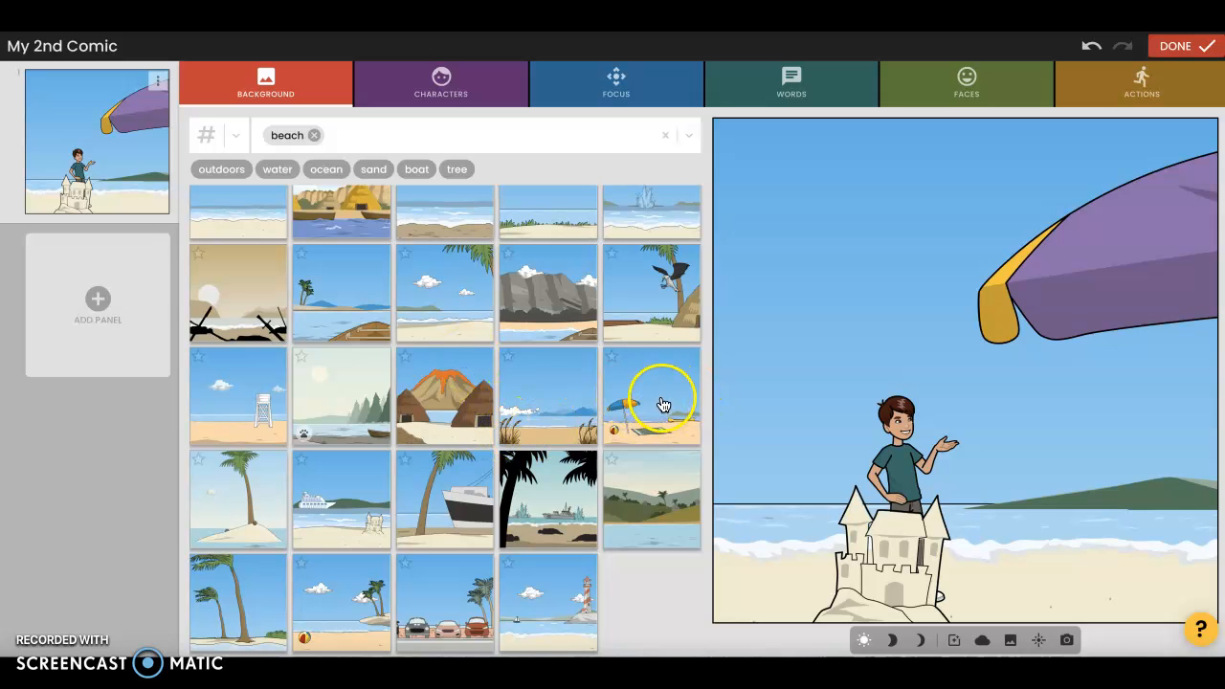
scroll(662, 403, "up", 3)
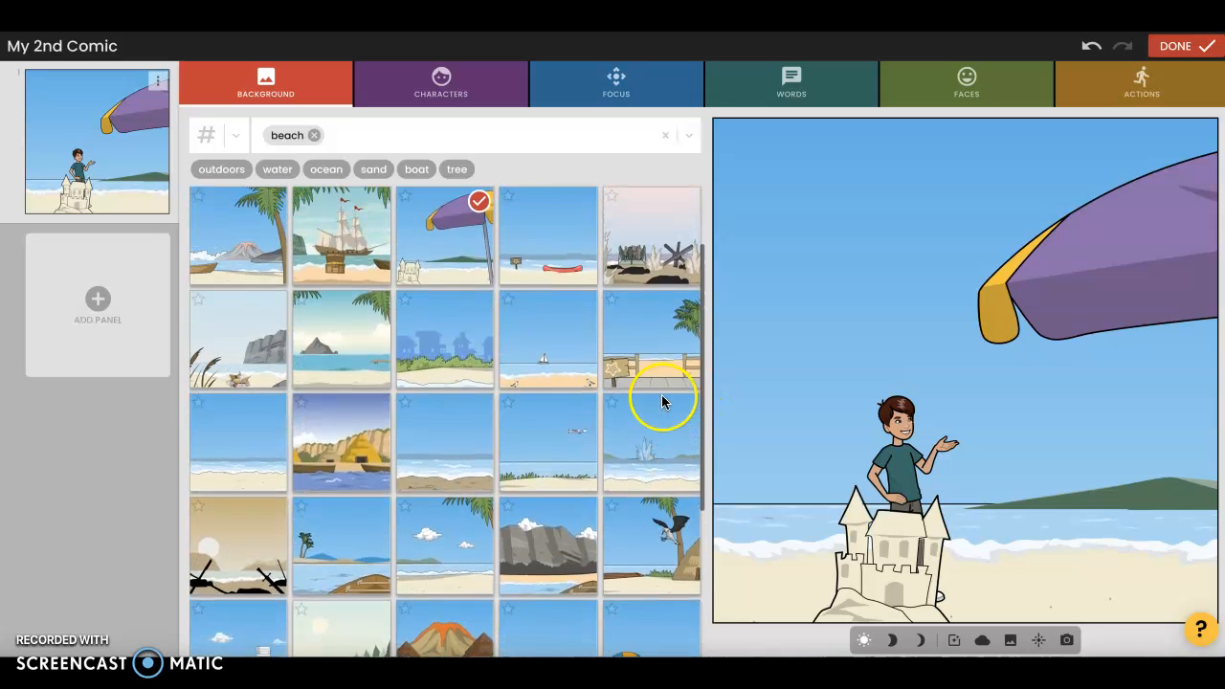
scroll(661, 403, "down", 2)
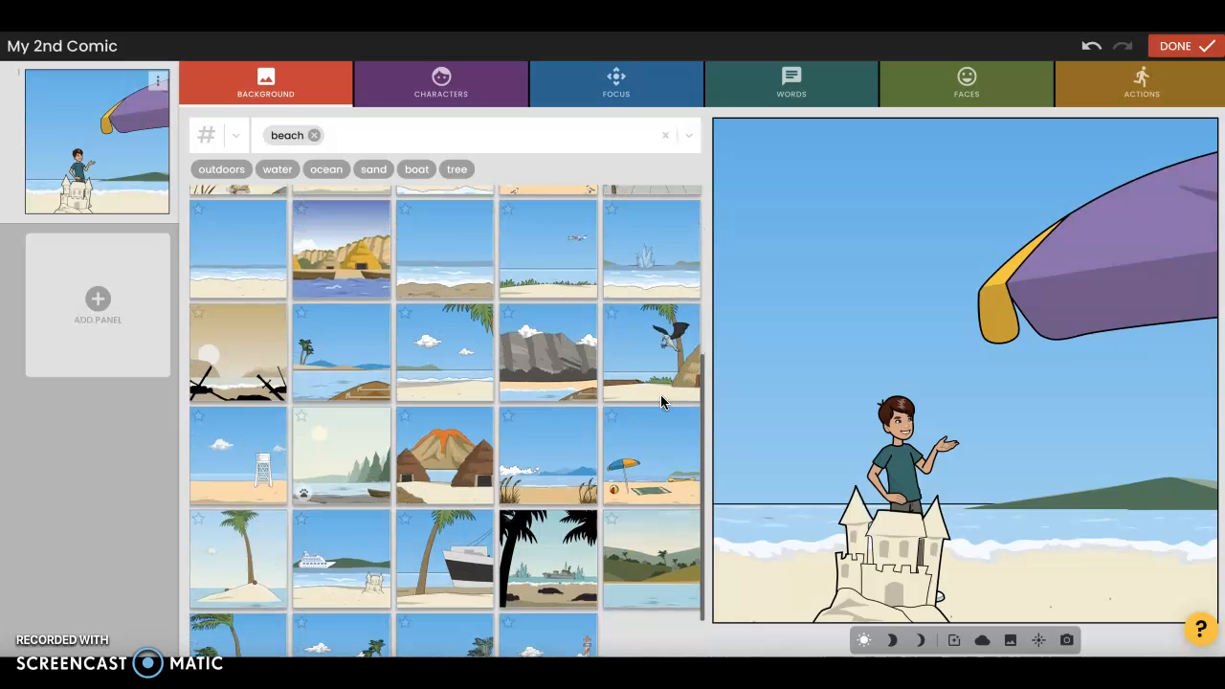
left_click(636, 456)
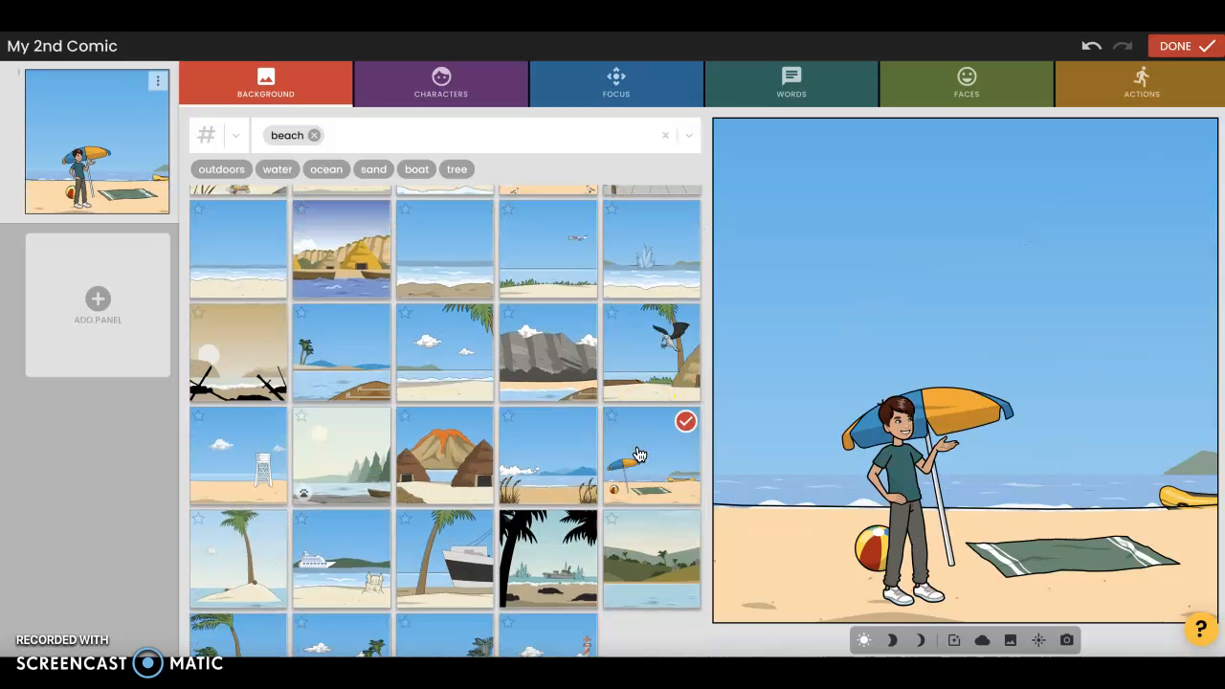
scroll(638, 453, "up", 3)
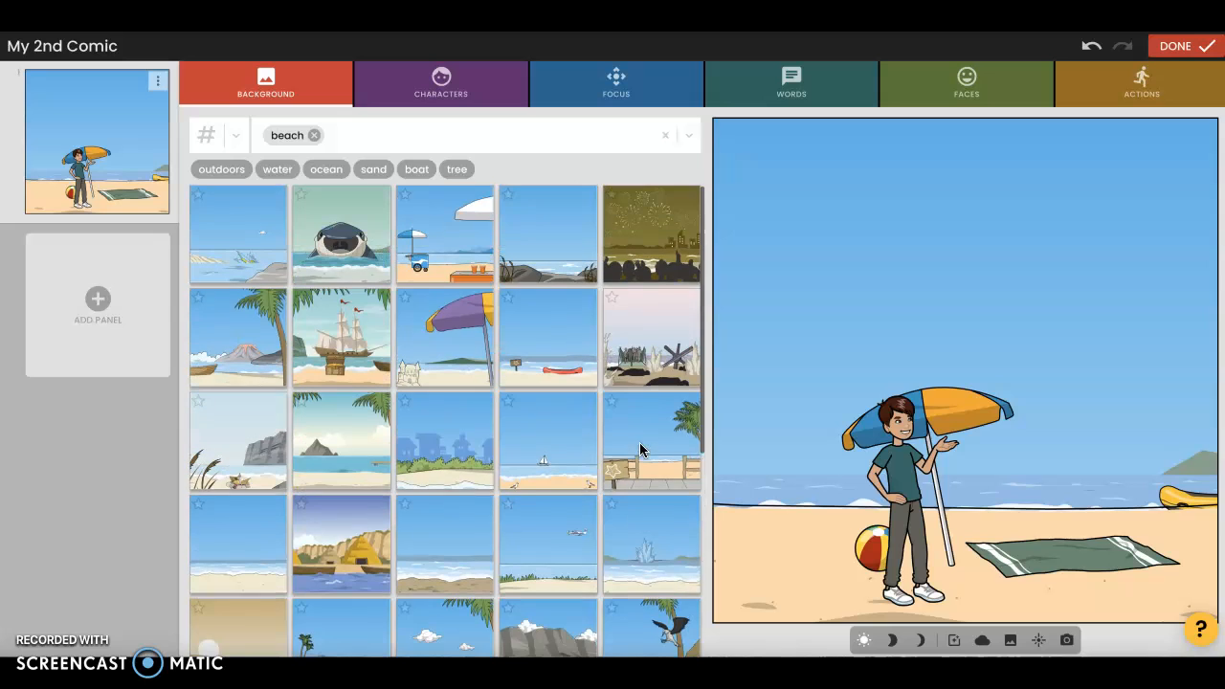
left_click(456, 252)
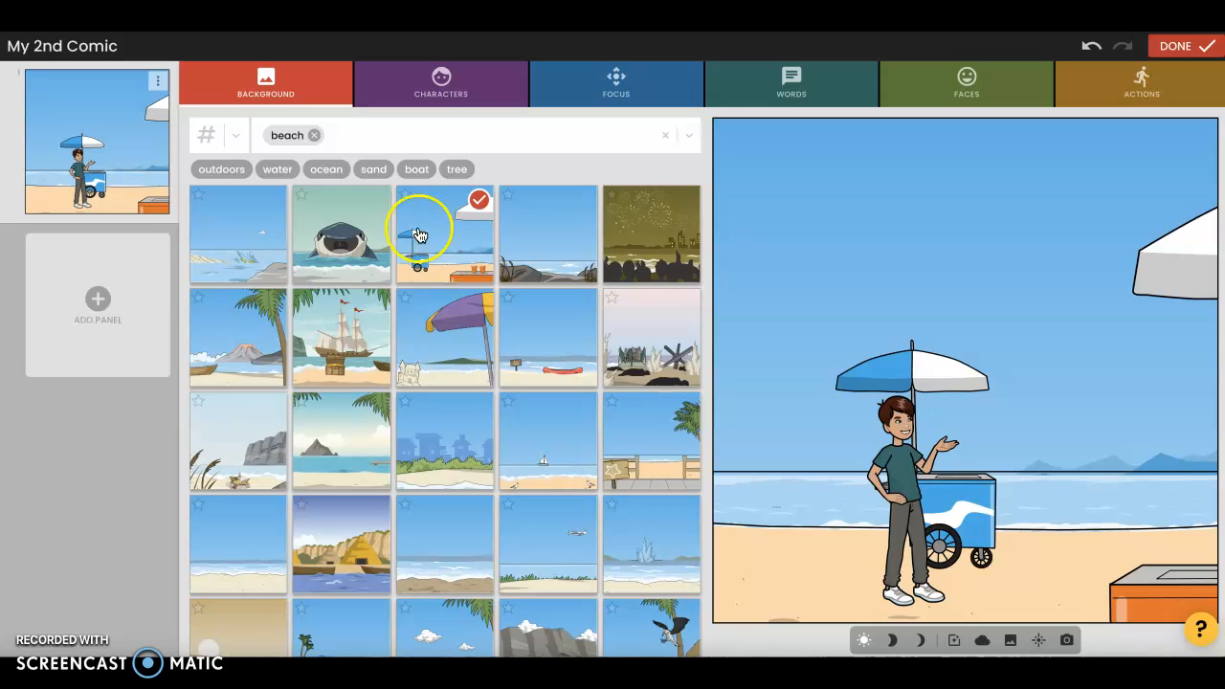
Search the boy's outfits for "beach" and dress him in the red cap, white tank top and red shorts
left_click(471, 96)
left_click(540, 148)
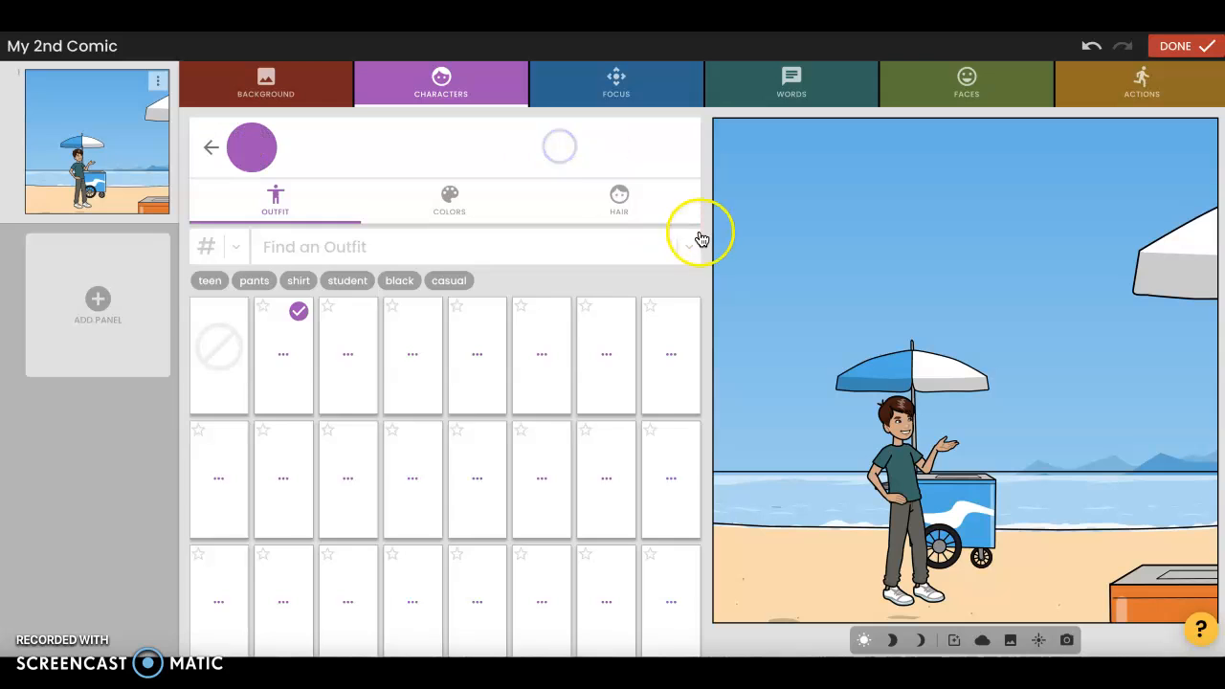
scroll(562, 320, "down", 1)
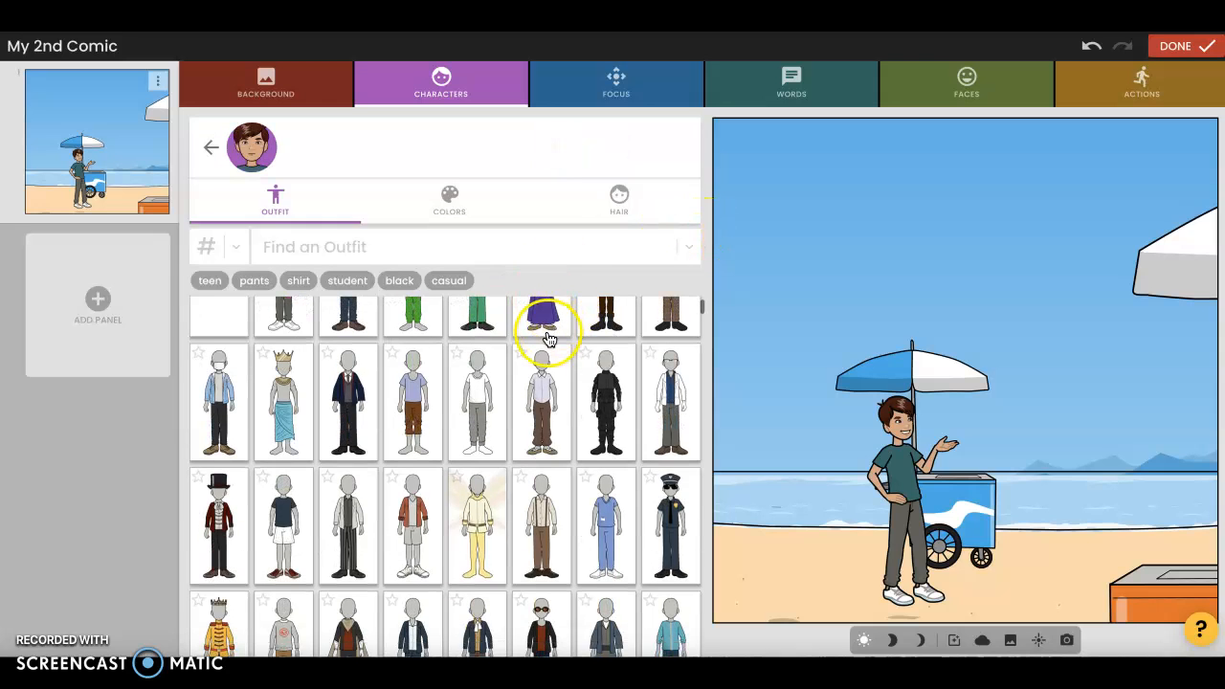
scroll(559, 330, "down", 2)
scroll(561, 337, "up", 3)
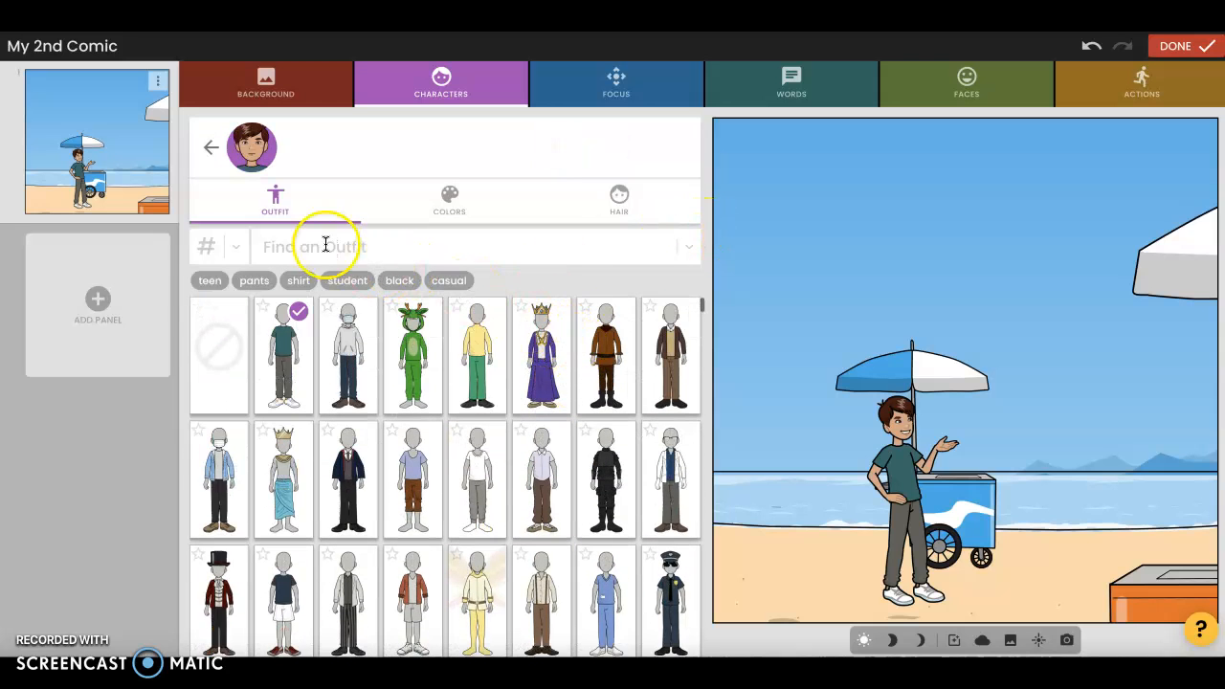
left_click(327, 245)
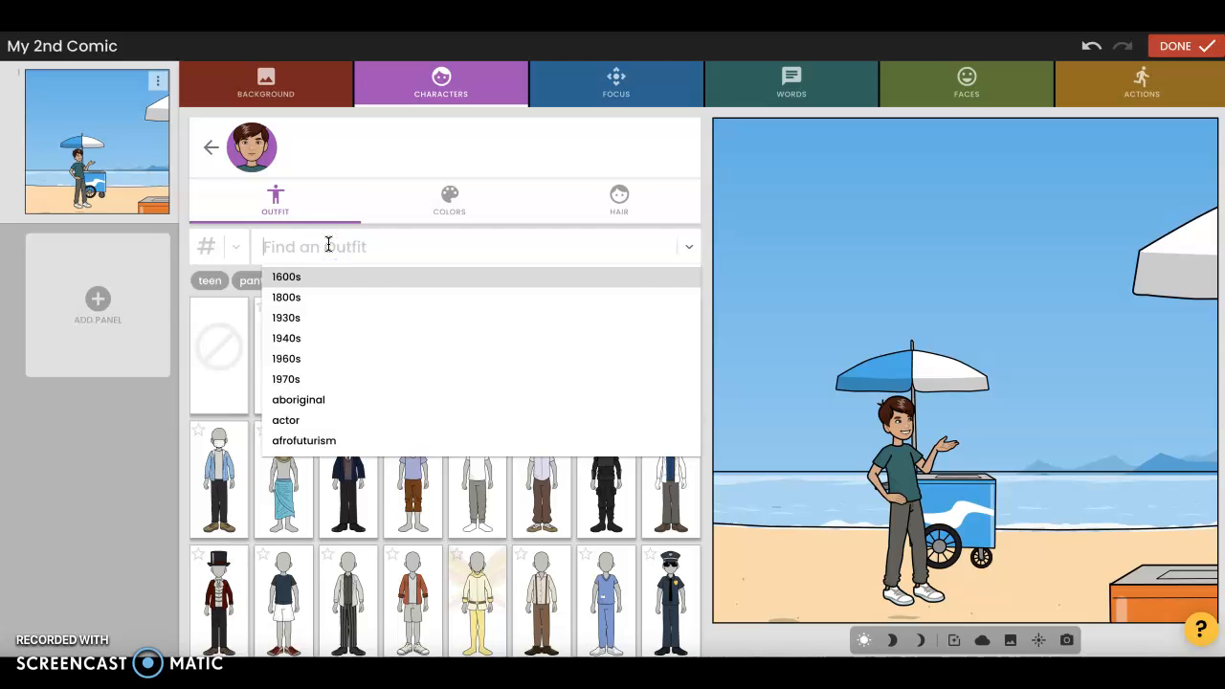
type("beach")
key("Return")
left_click(362, 311)
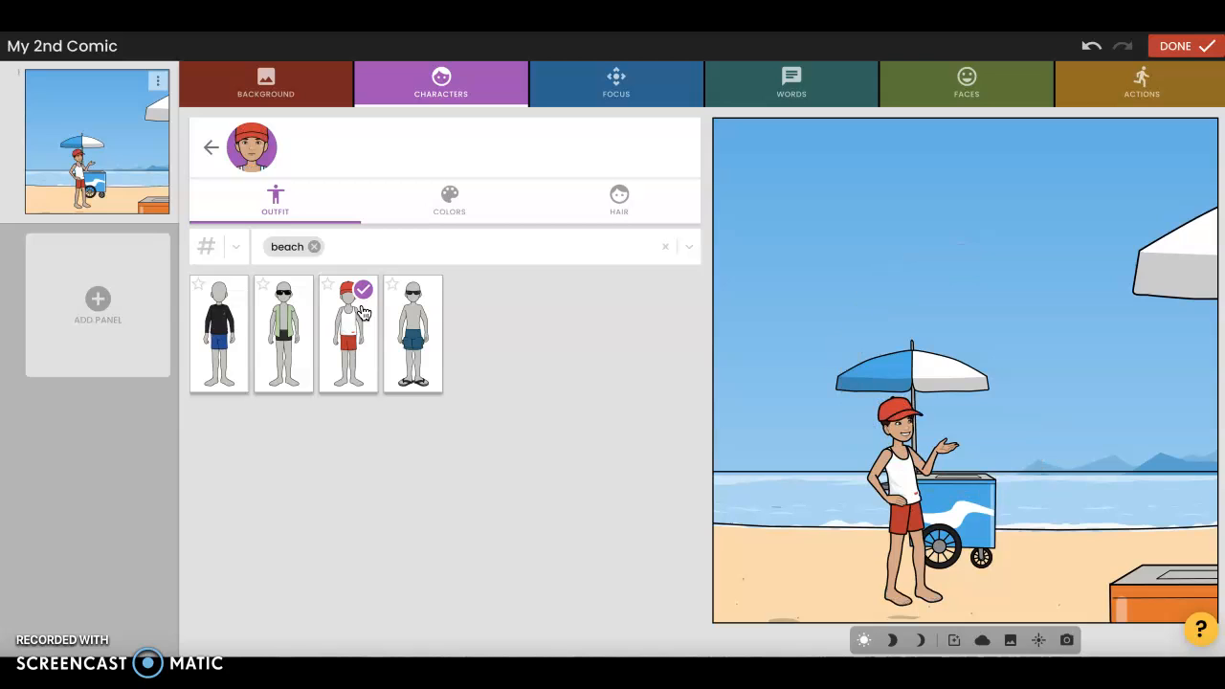
Add a second character to the panel: the shirtless black-haired boy in patterned brown swim trunks
left_click(504, 92)
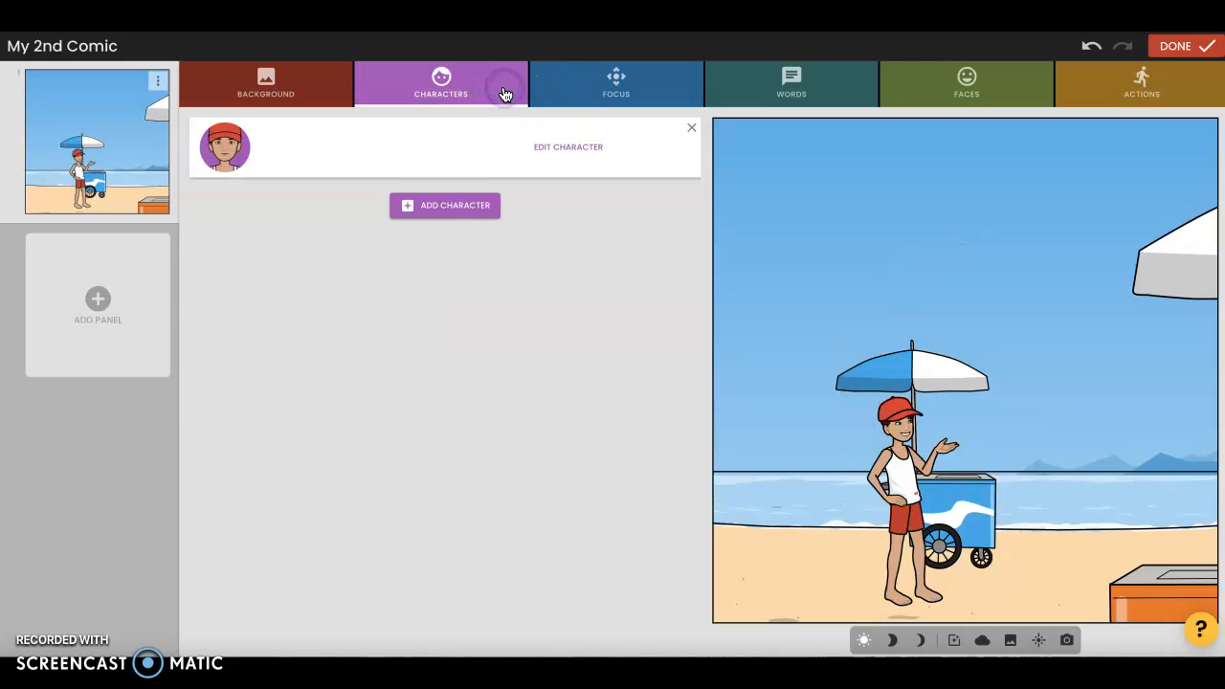
left_click(471, 201)
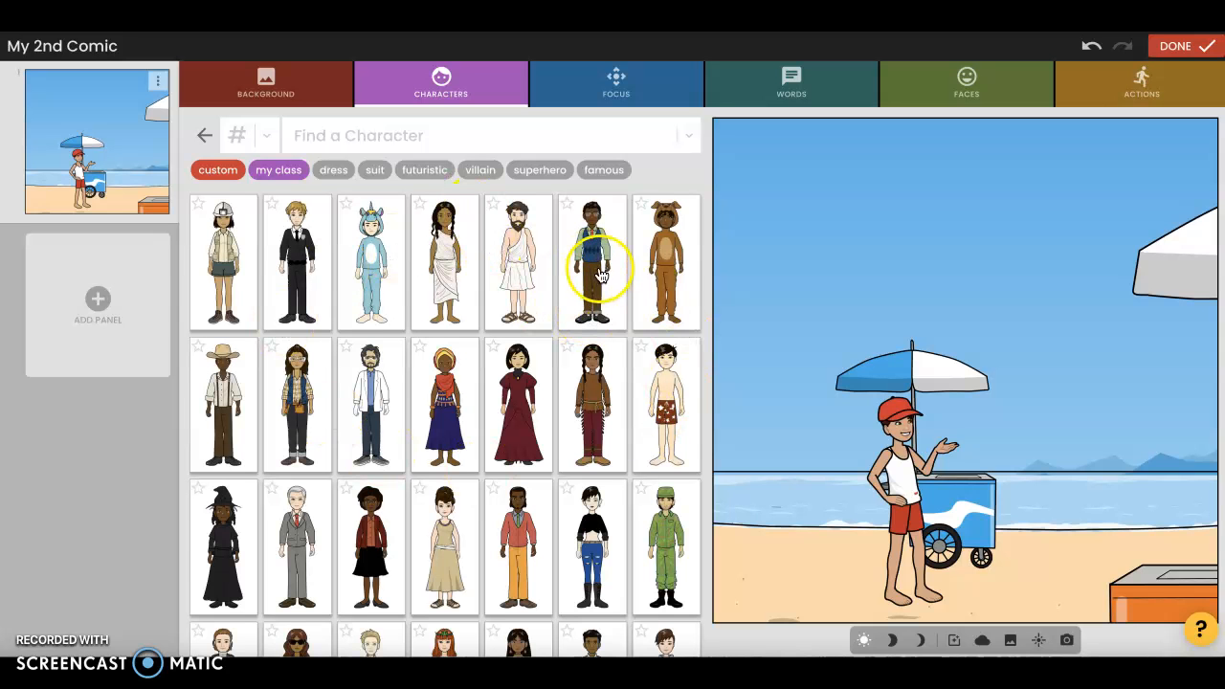
scroll(591, 306, "down", 10)
scroll(591, 332, "up", 5)
scroll(590, 332, "up", 5)
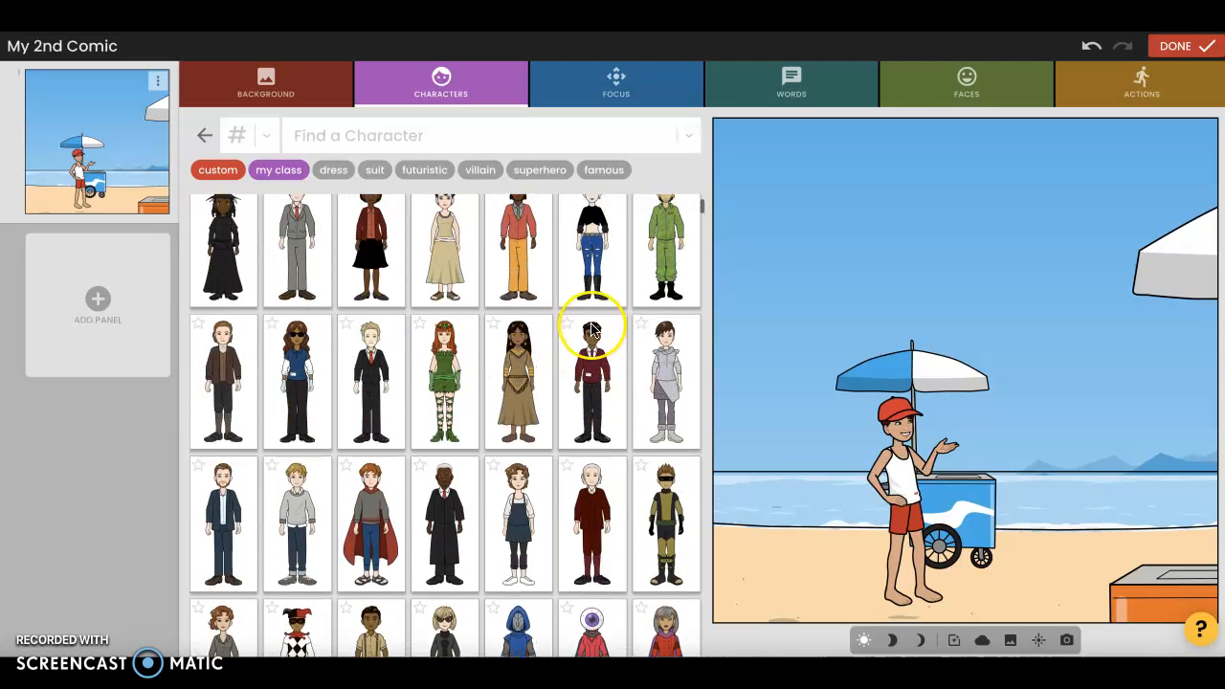
left_click(667, 316)
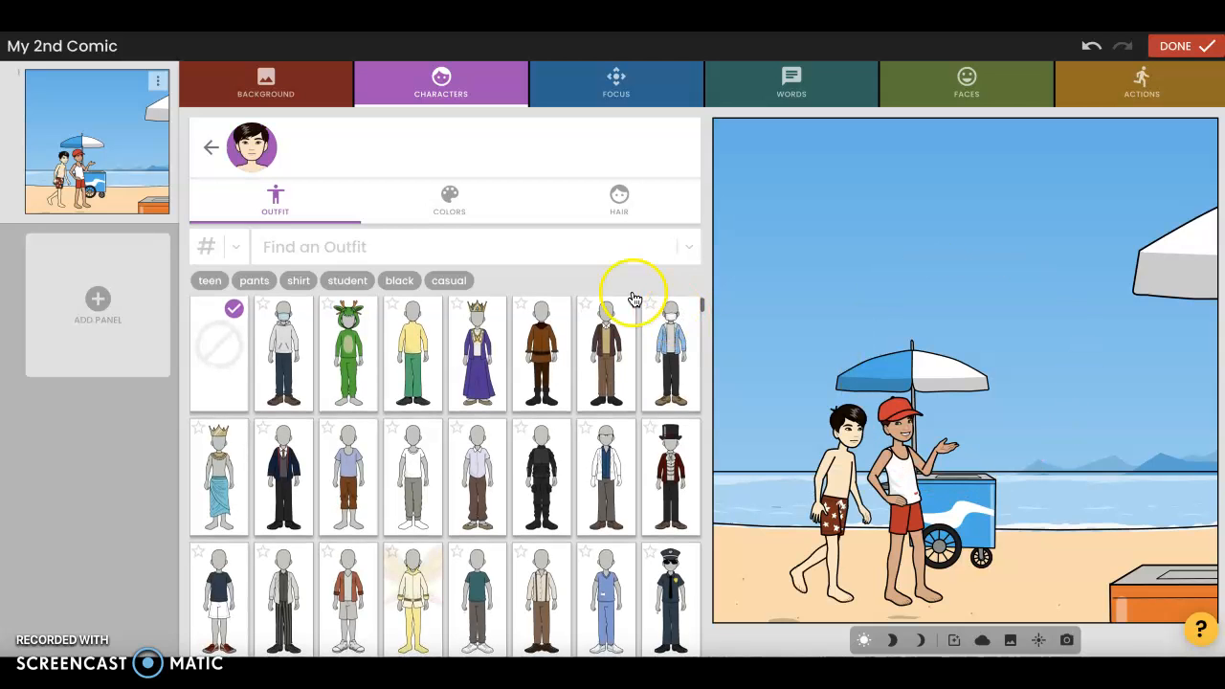
Browse the class's own characters among those available to add to the panel
left_click(205, 147)
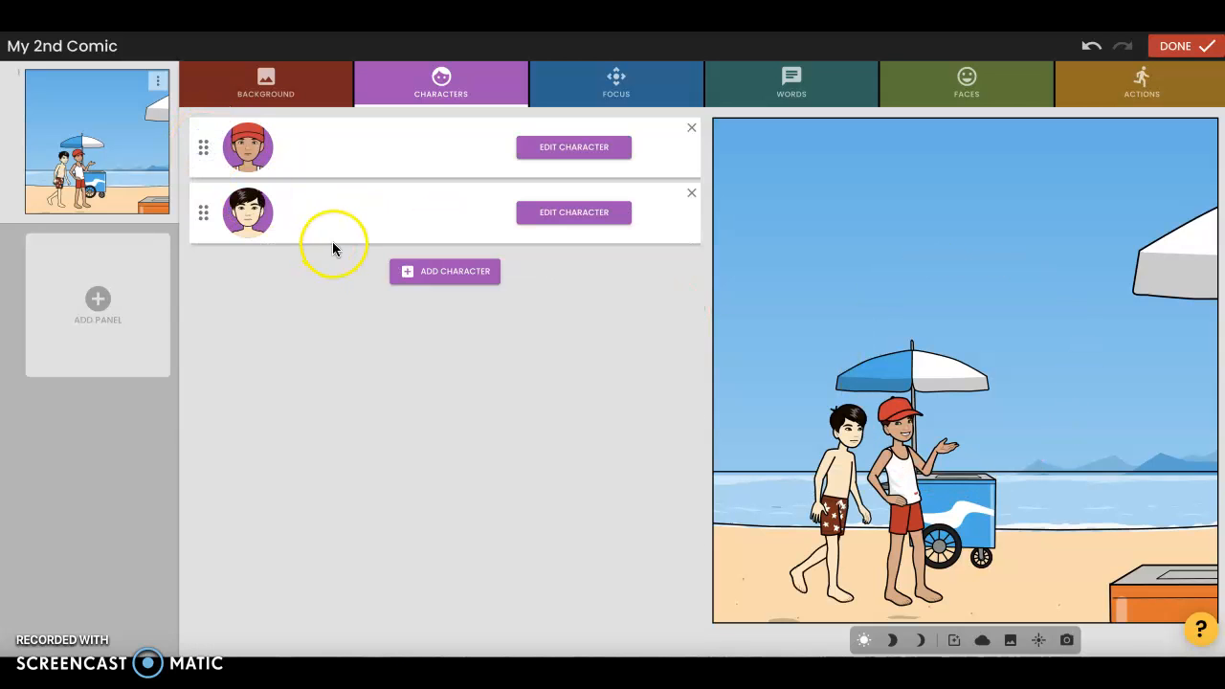
left_click(444, 275)
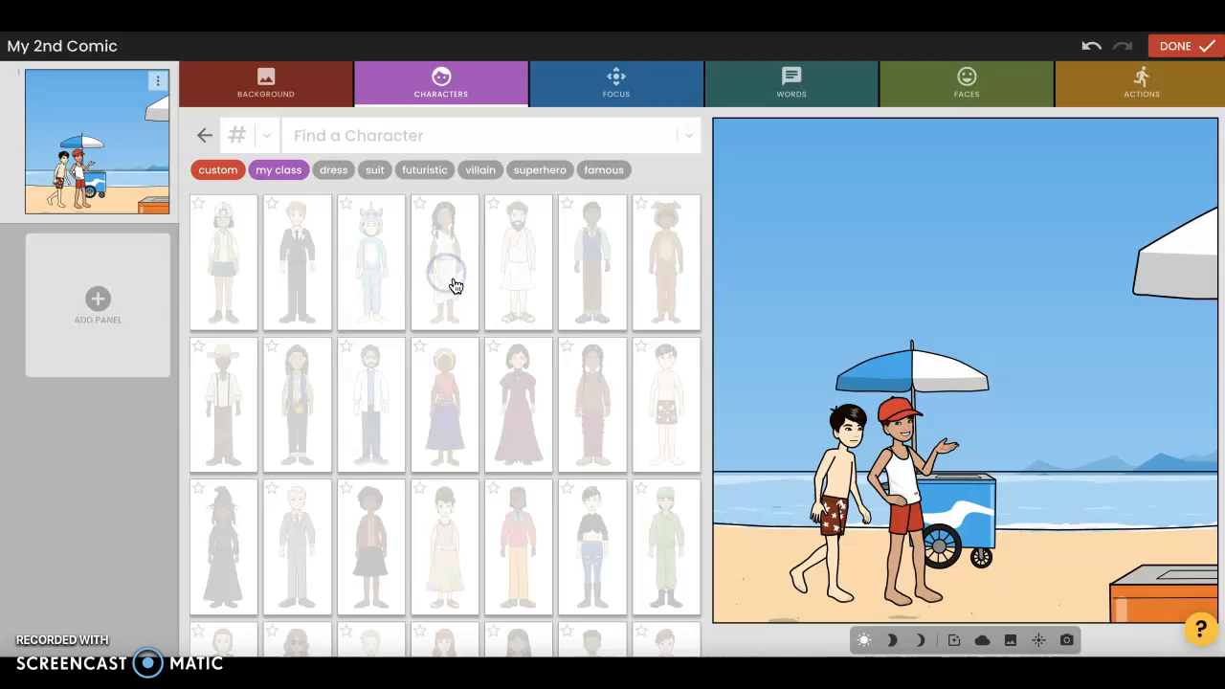
left_click(279, 172)
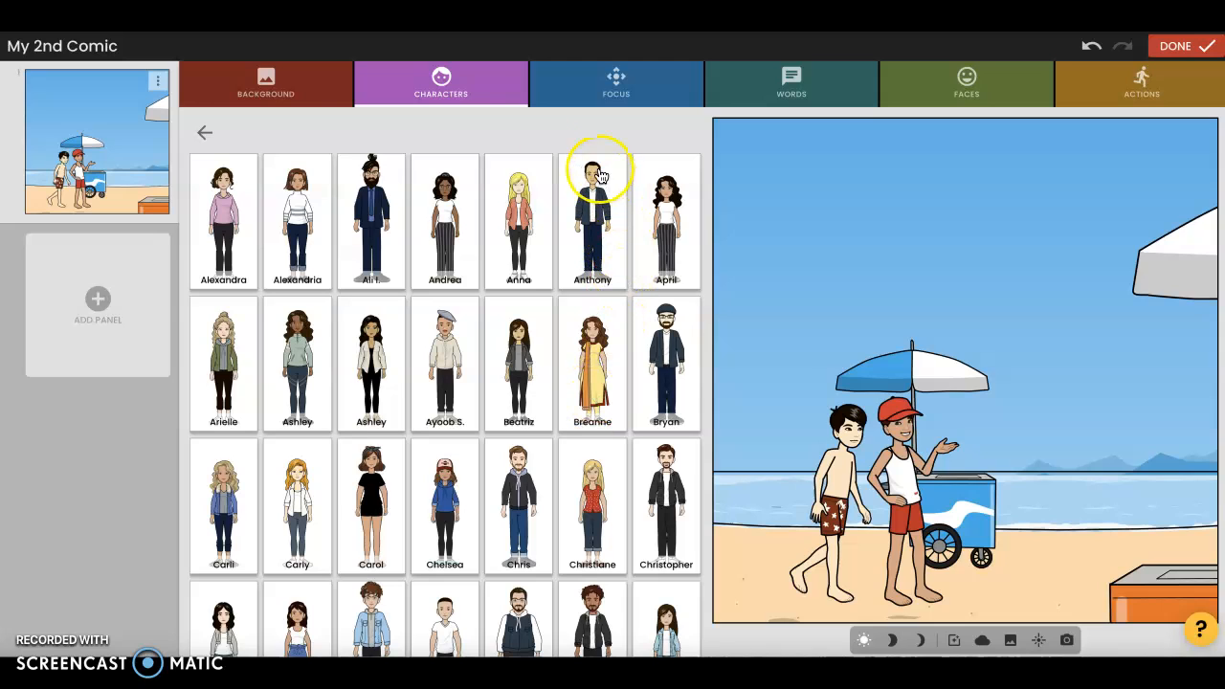
Preview several focus shots, including the black-haired boy's close-up, and settle on shot C with both boys standing between the cart and the drinks counter
left_click(580, 84)
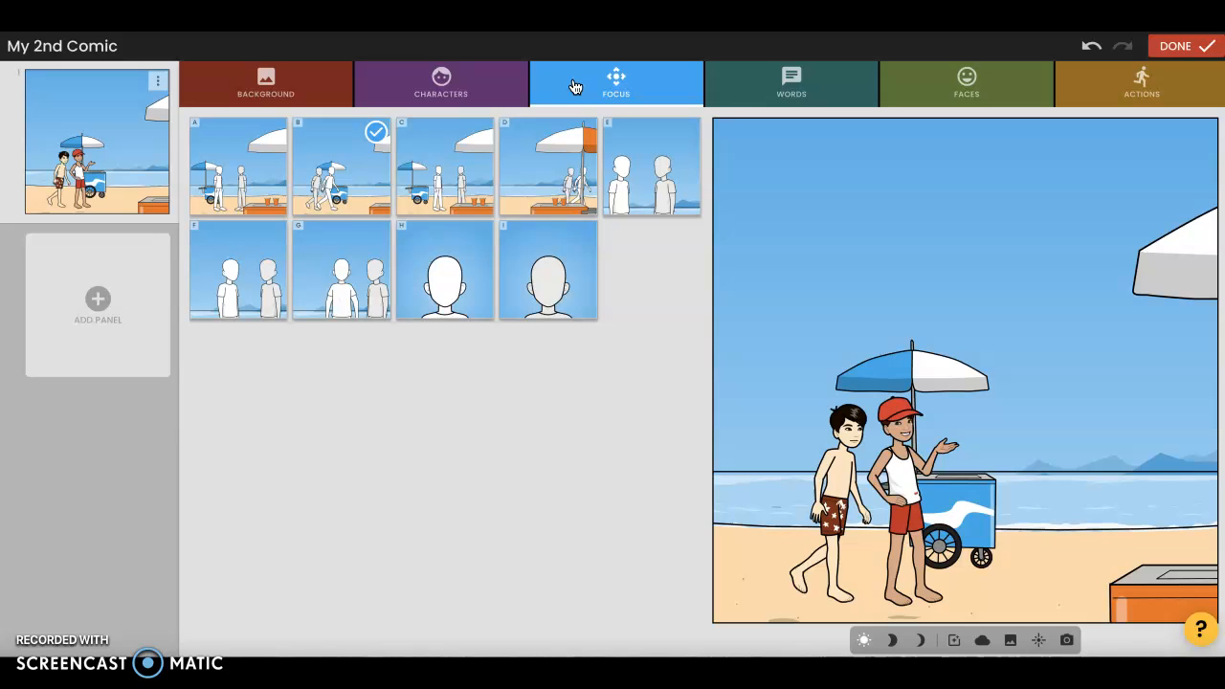
left_click(435, 170)
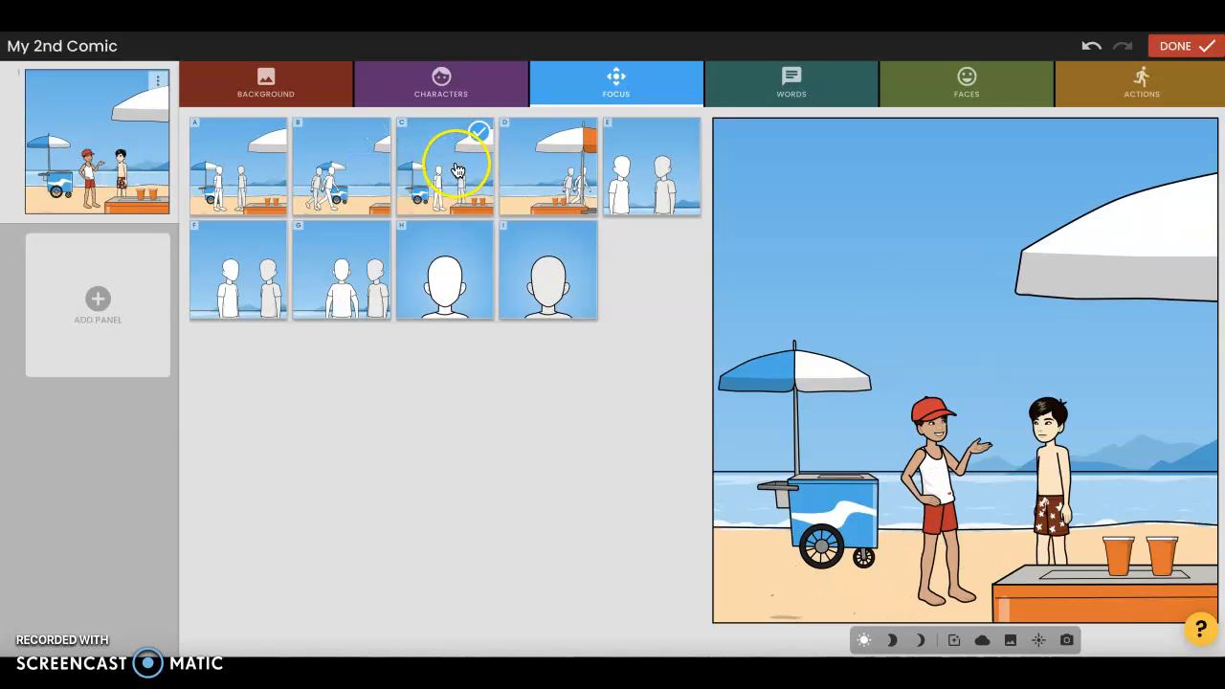
left_click(361, 253)
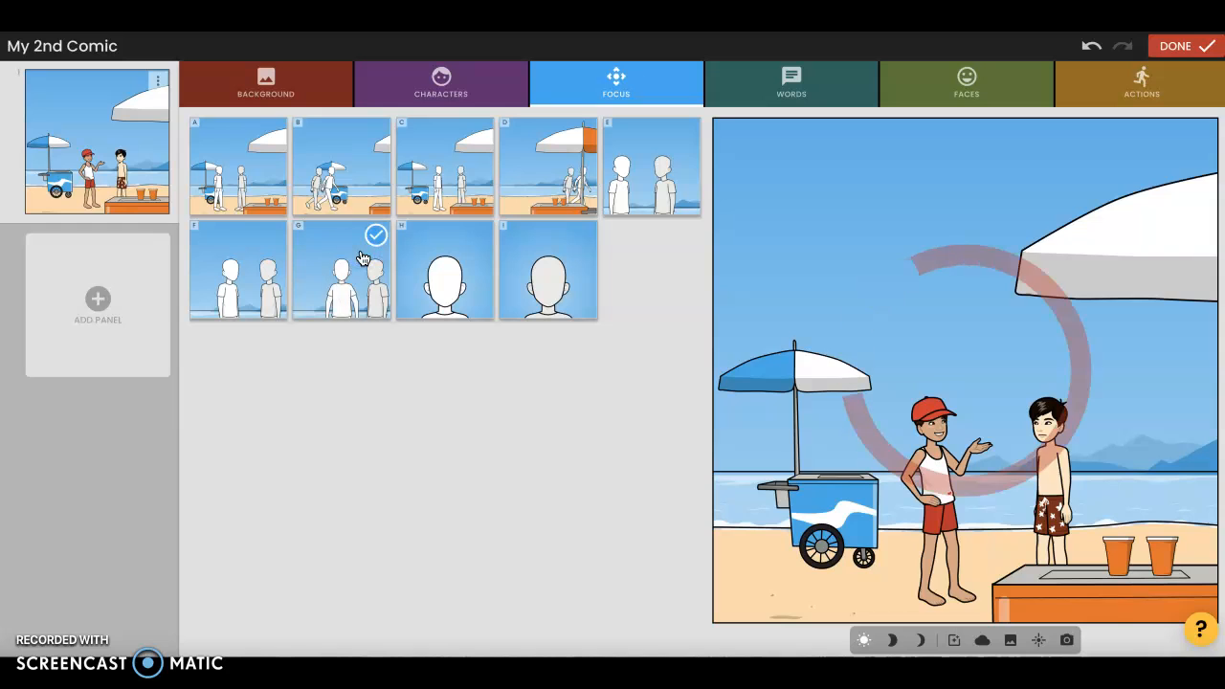
left_click(451, 260)
left_click(545, 278)
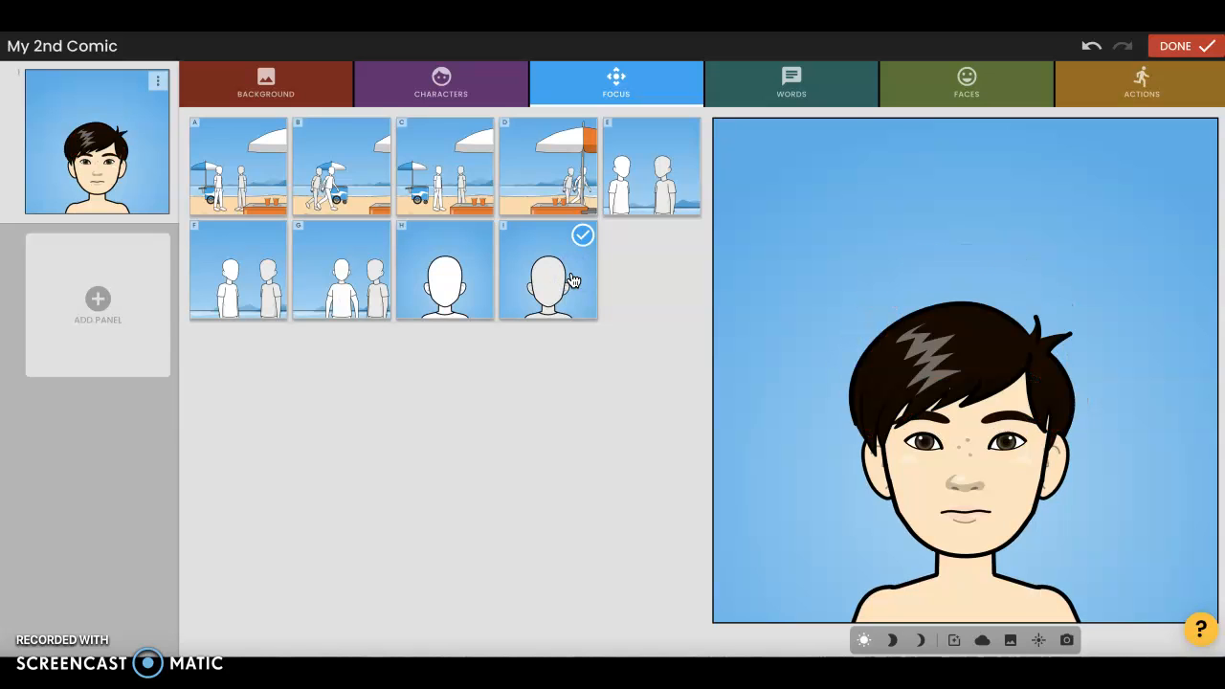
left_click(477, 197)
left_click(518, 187)
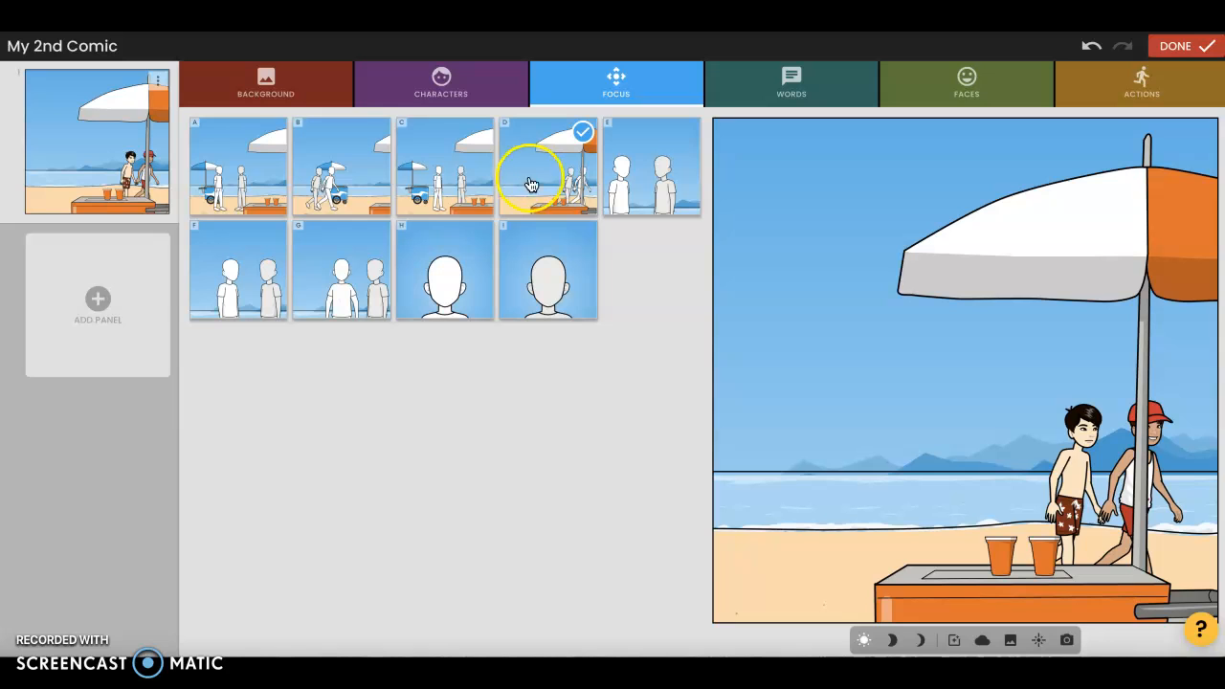
left_click(426, 172)
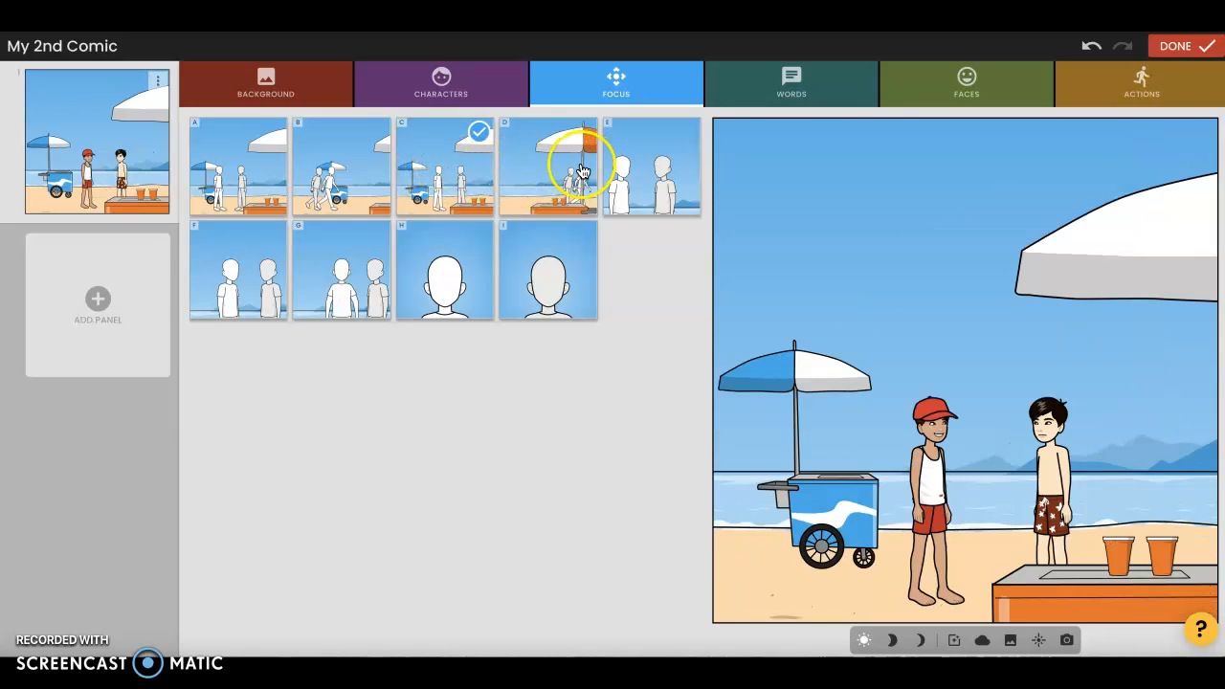
Give the boy in the red cap a speech bubble reading "Let's make a sand castle"
left_click(834, 85)
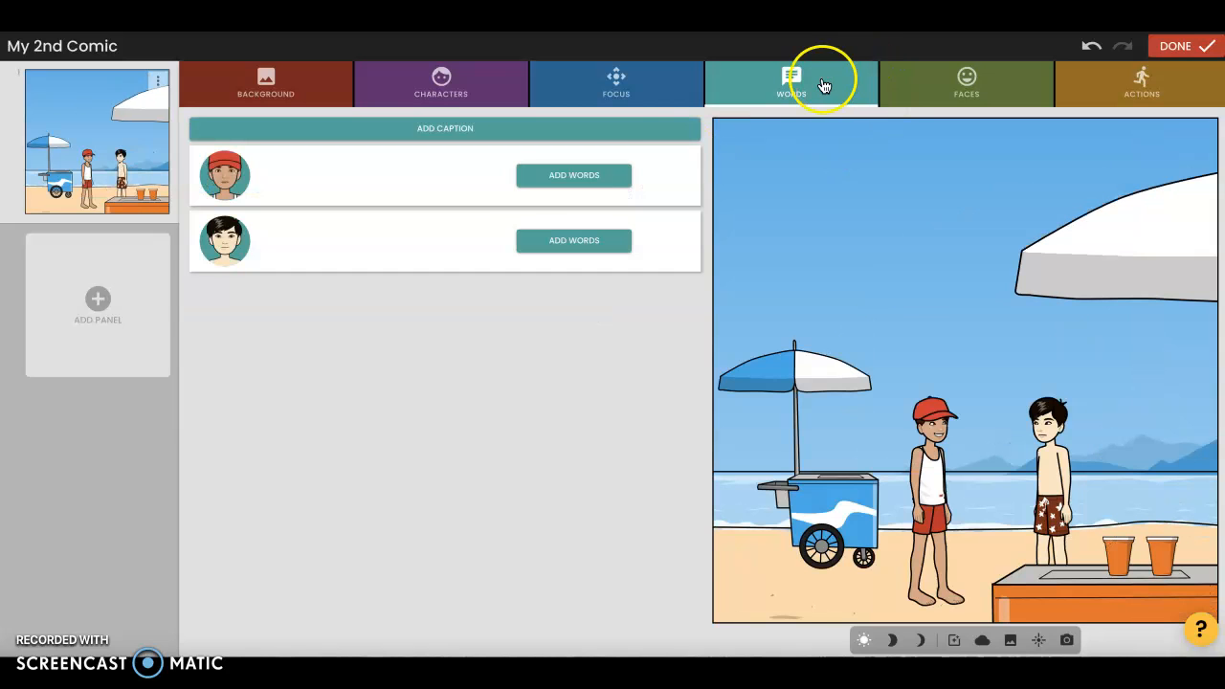
left_click(578, 173)
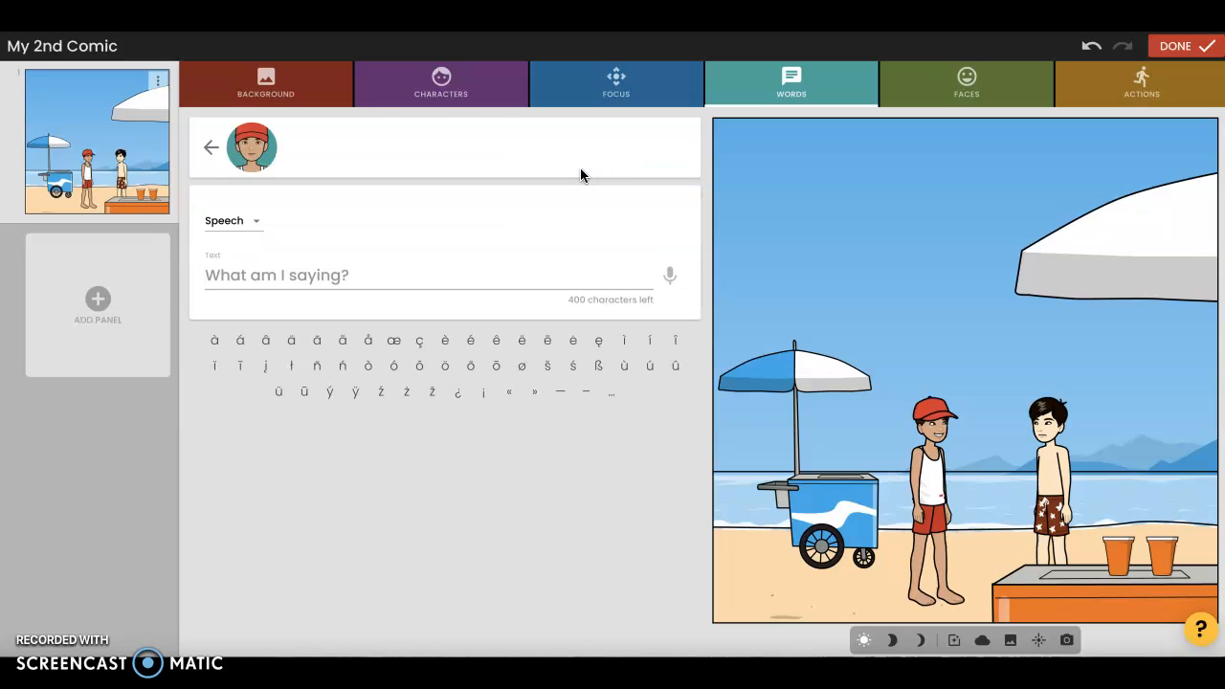
type("Le")
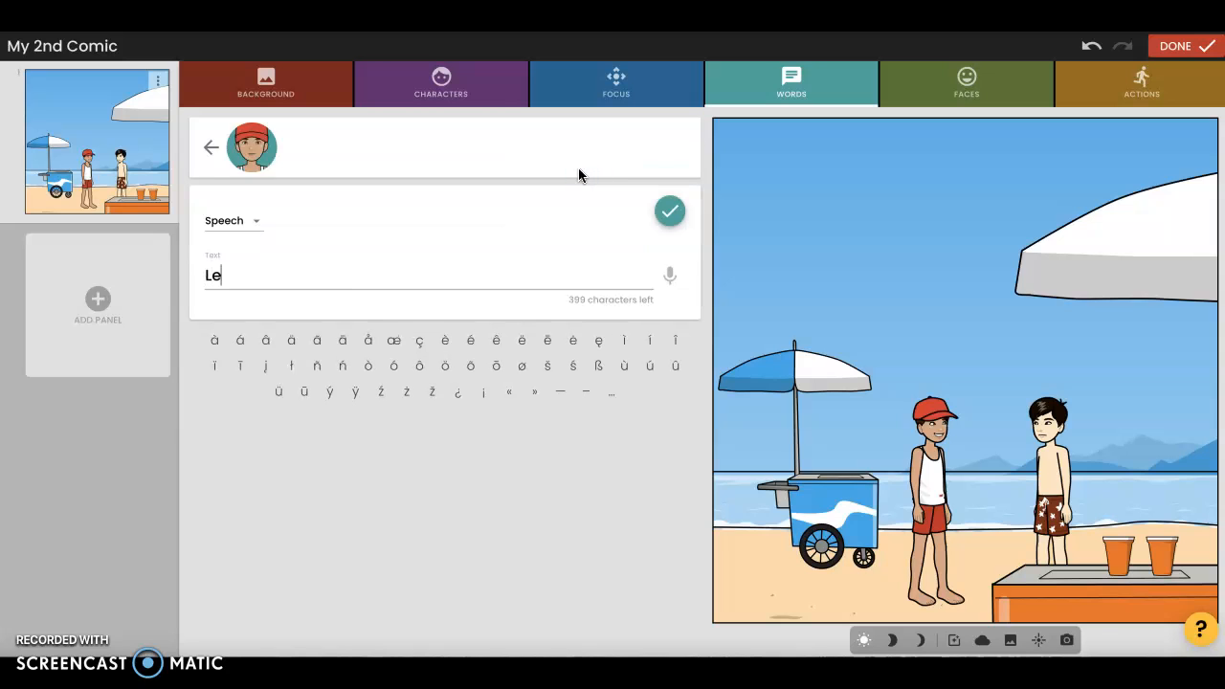
type("t's make a sand castle")
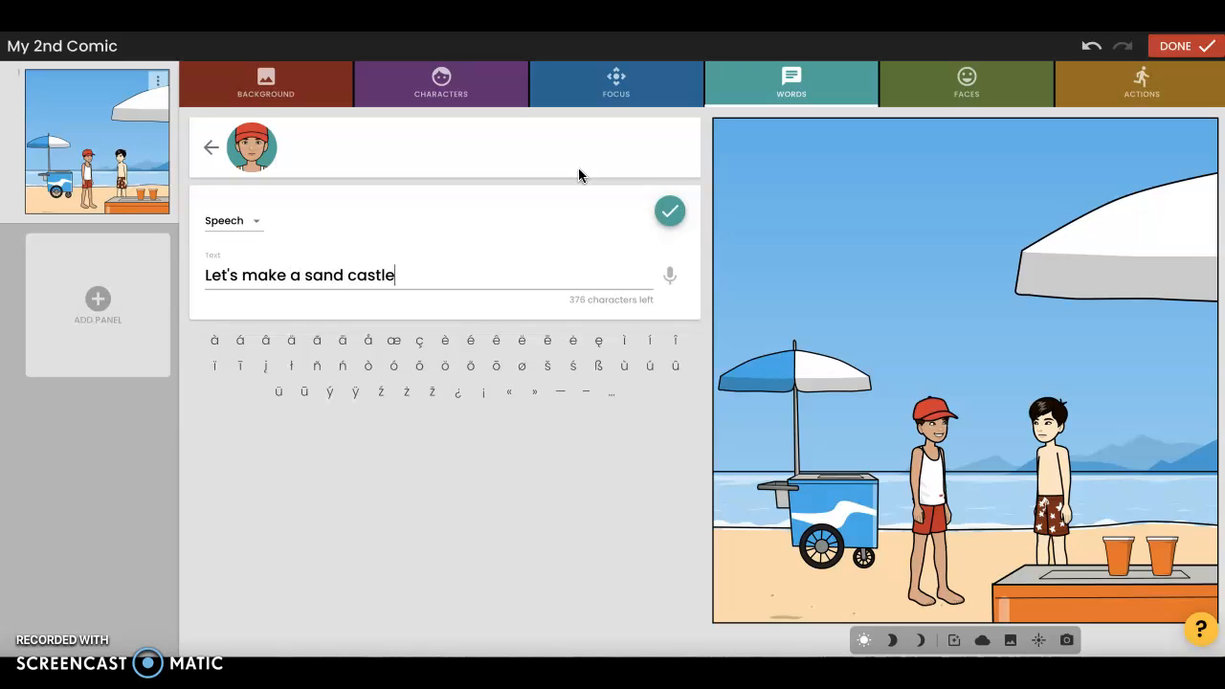
left_click(668, 211)
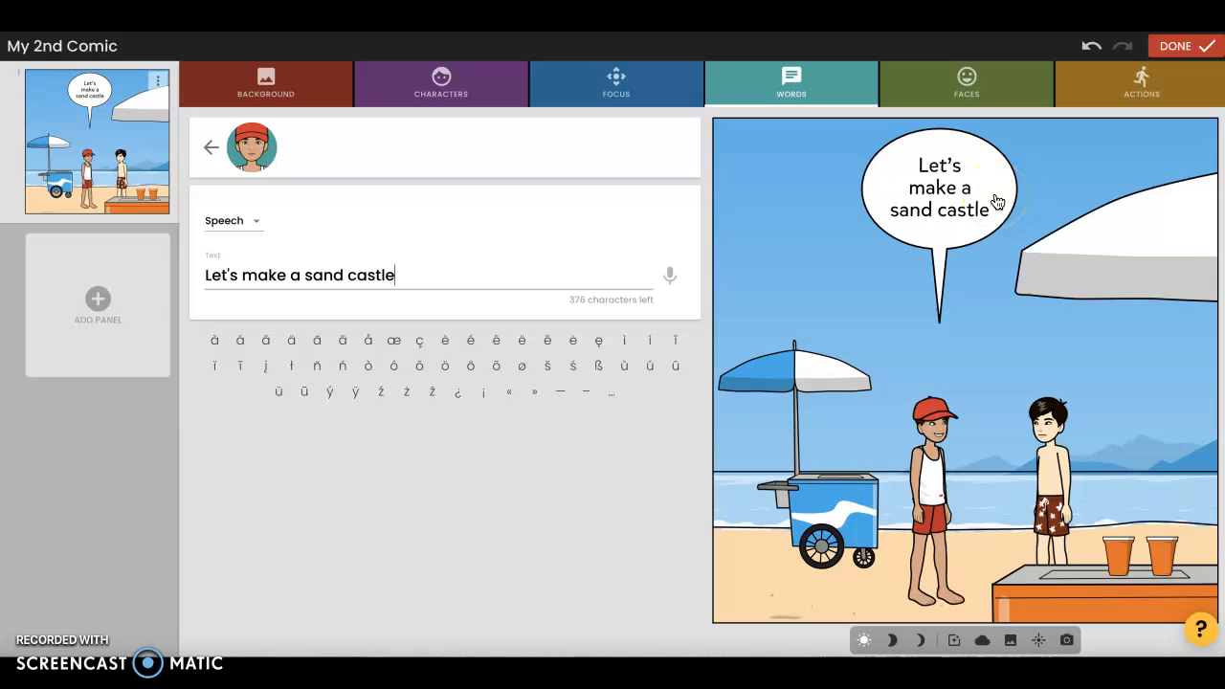
left_click(920, 380)
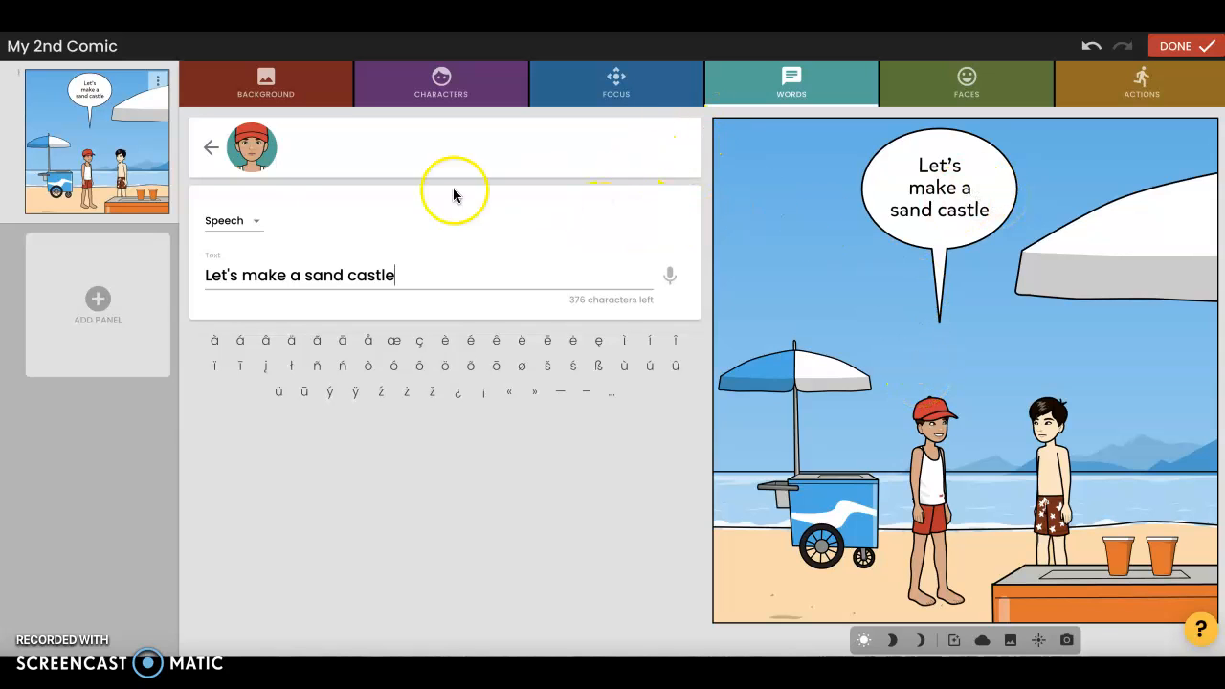
Give the black-haired boy a speech bubble reading "ok"
left_click(210, 146)
left_click(576, 240)
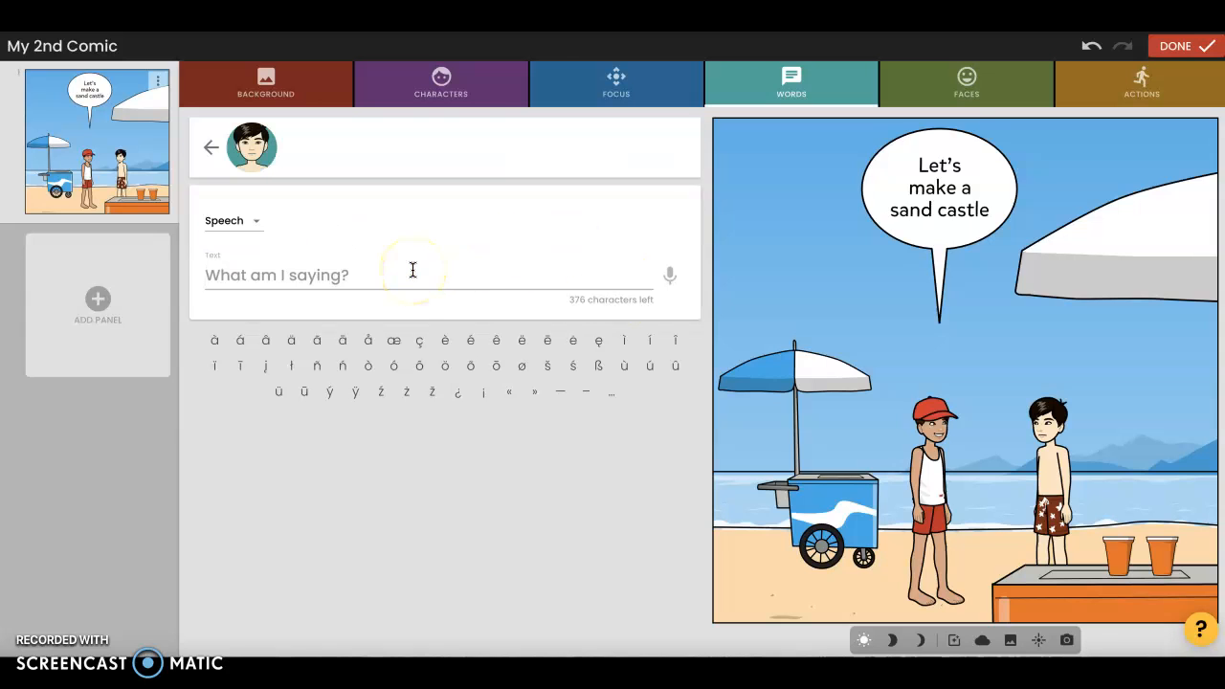
left_click(412, 270)
type("ok")
left_click(671, 211)
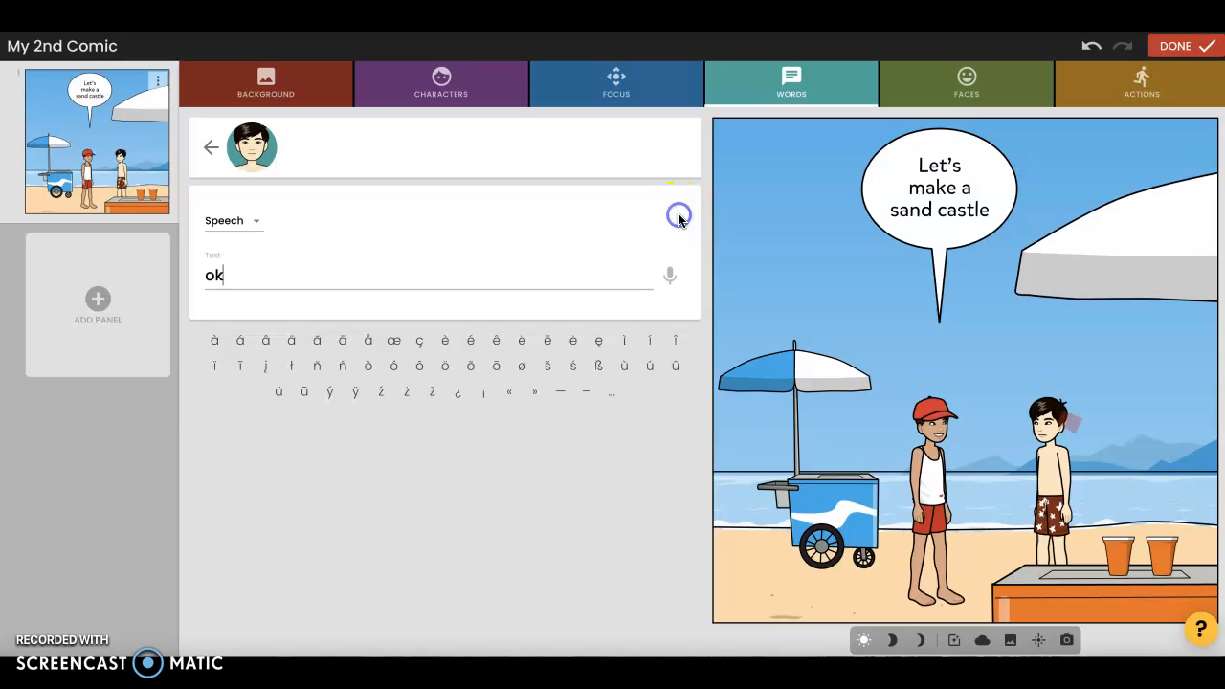
Try an open-mouthed smile, a sad face with a rain cloud, and a sad, tired expression on the black-haired boy
left_click(957, 77)
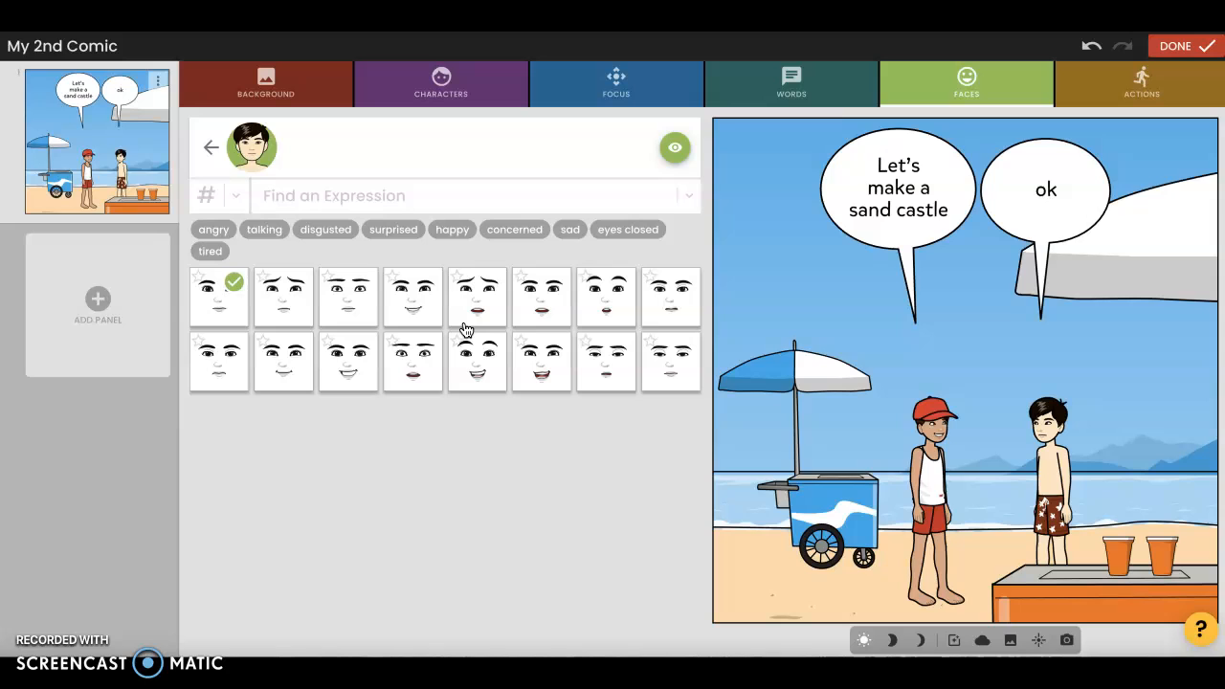
left_click(544, 359)
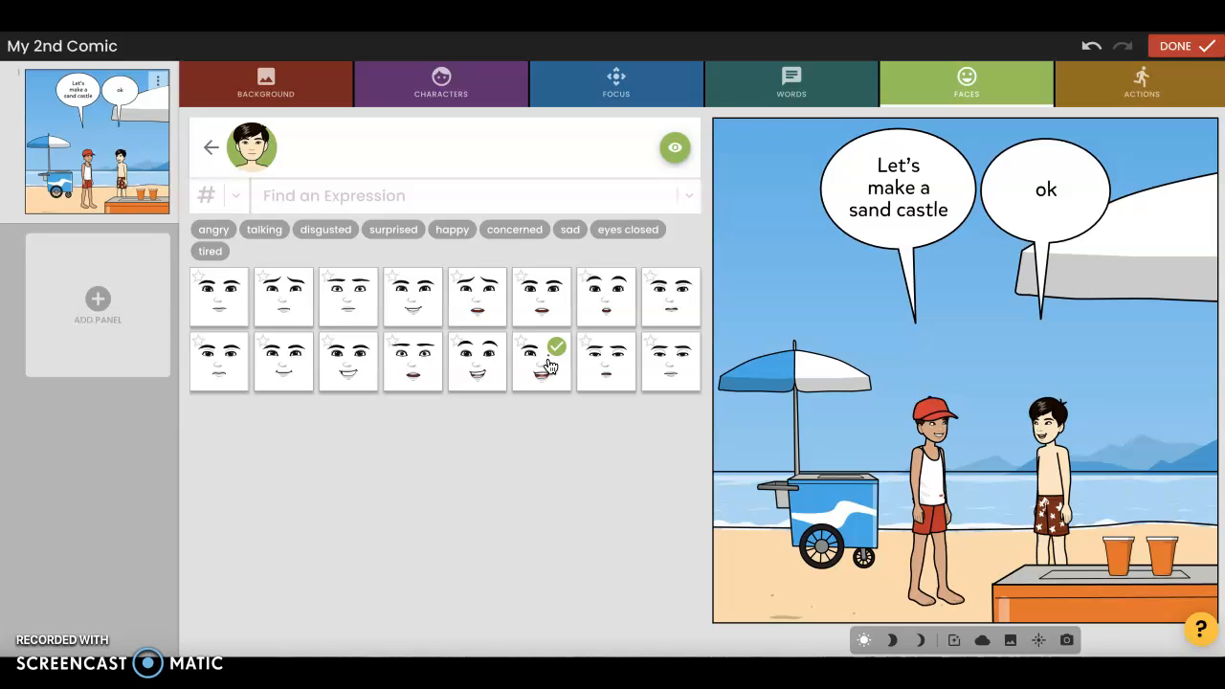
left_click(569, 238)
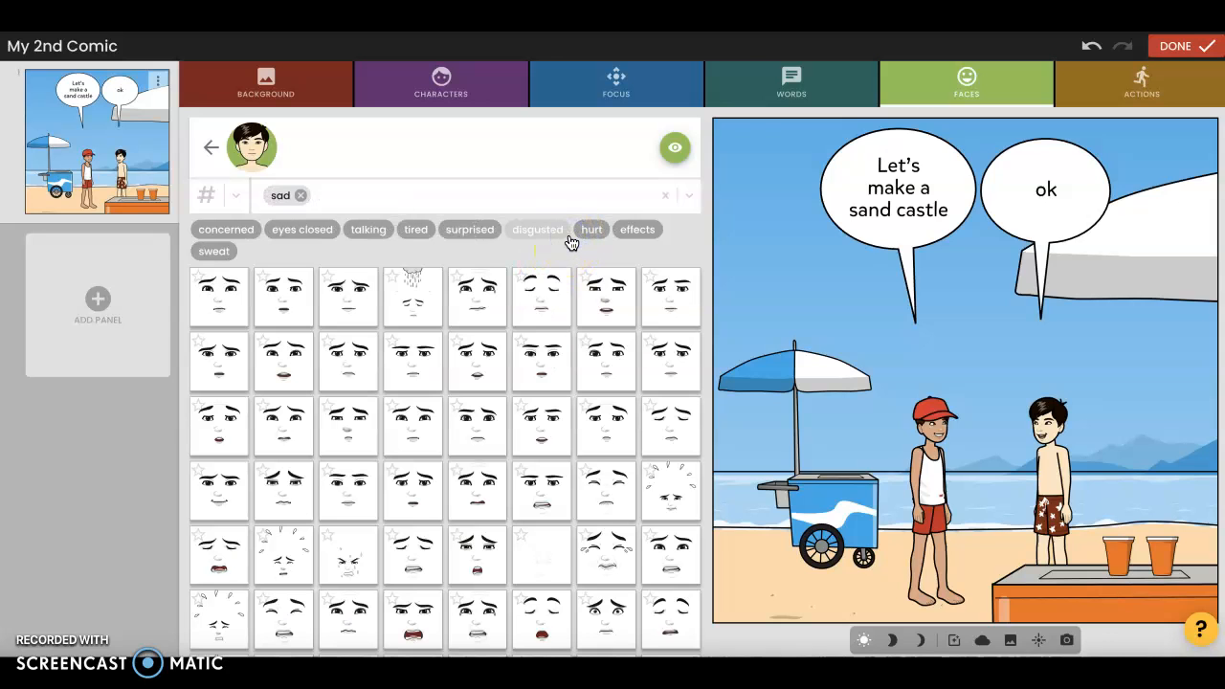
left_click(410, 312)
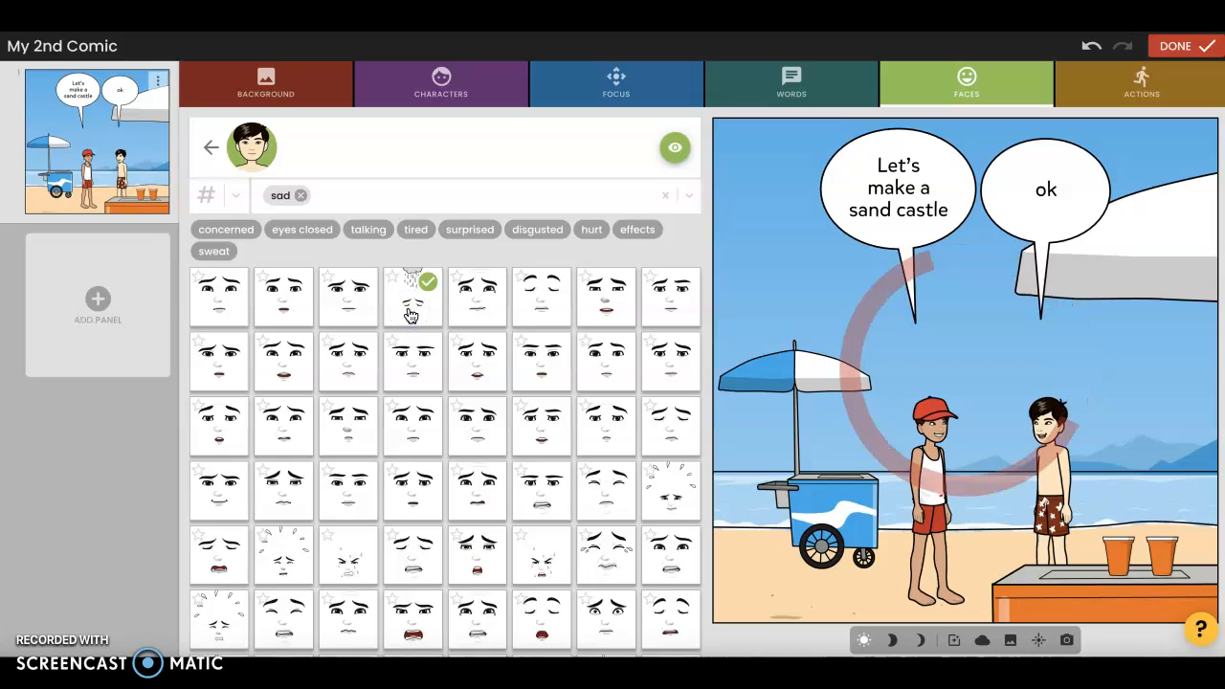
left_click(411, 231)
left_click(597, 258)
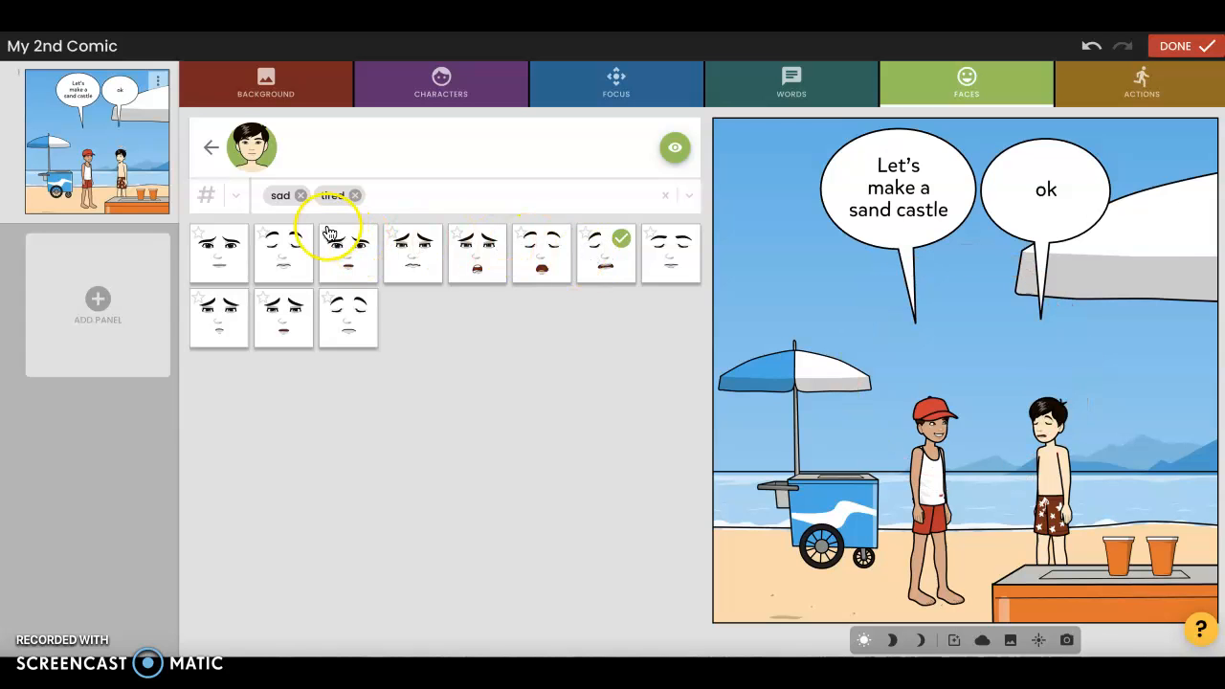
Clear the sad and tired expression filters and apply a smiling face from the happy expressions to the black-haired boy
left_click(355, 195)
left_click(300, 195)
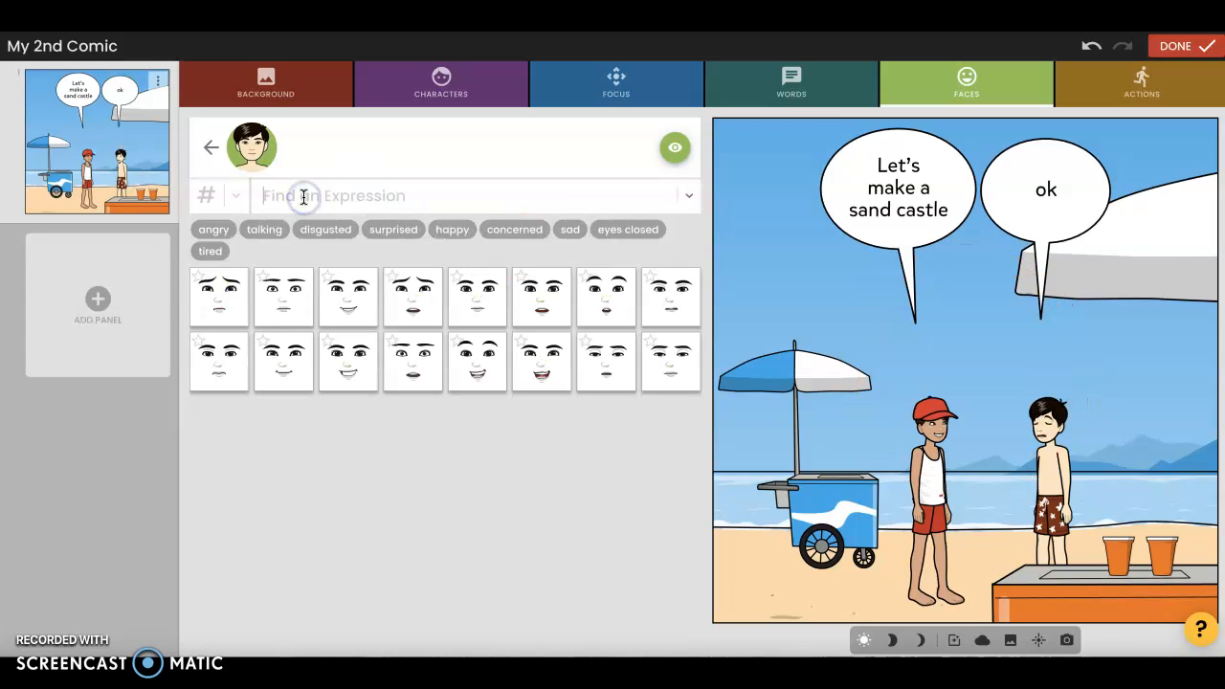
left_click(459, 232)
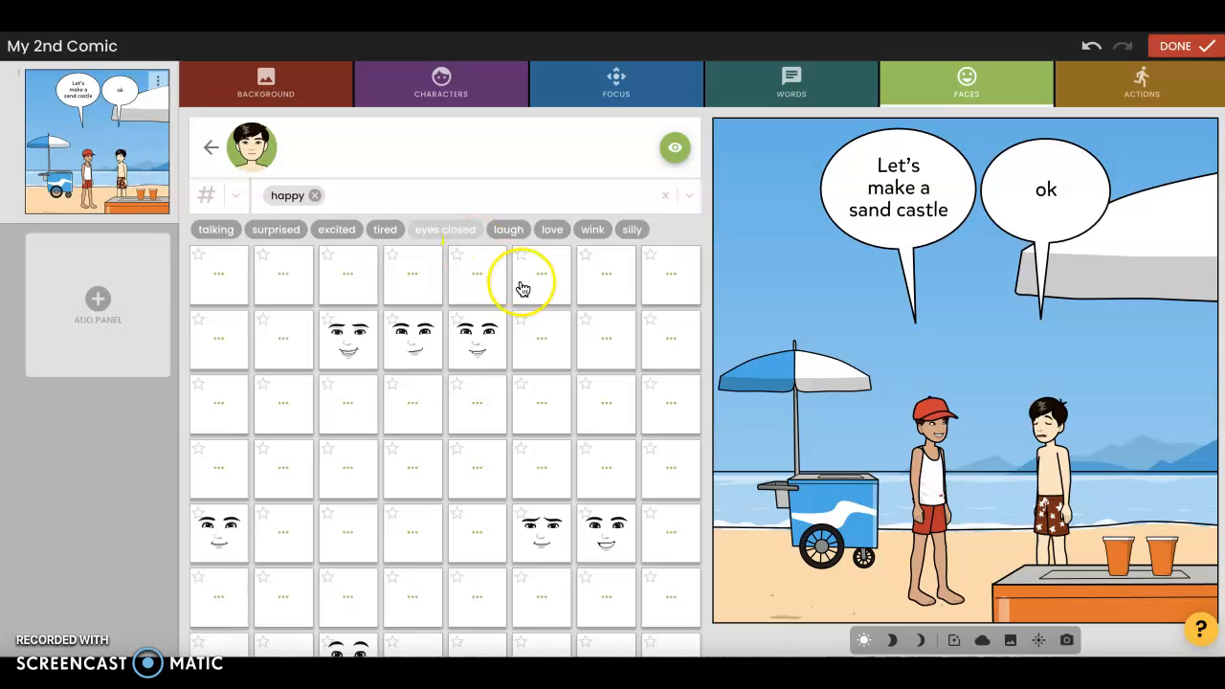
left_click(483, 349)
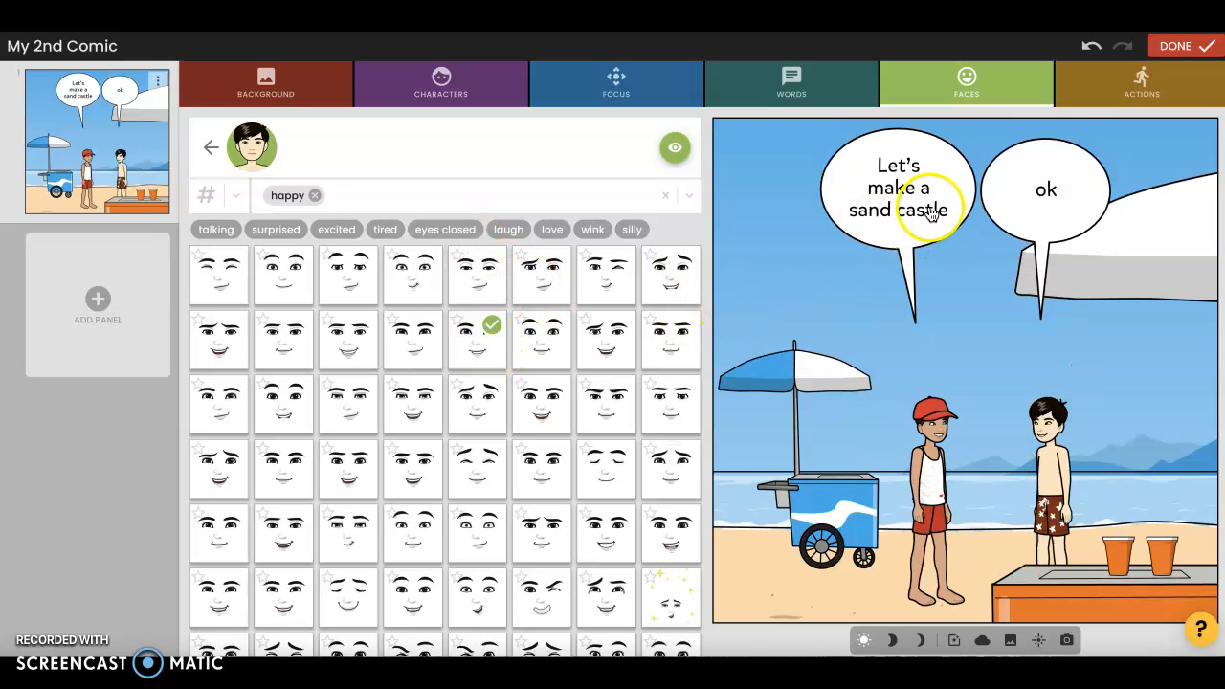
Try a crouching forward step, an open-hand gesture and a lunging run as actions for the black-haired boy
left_click(1086, 96)
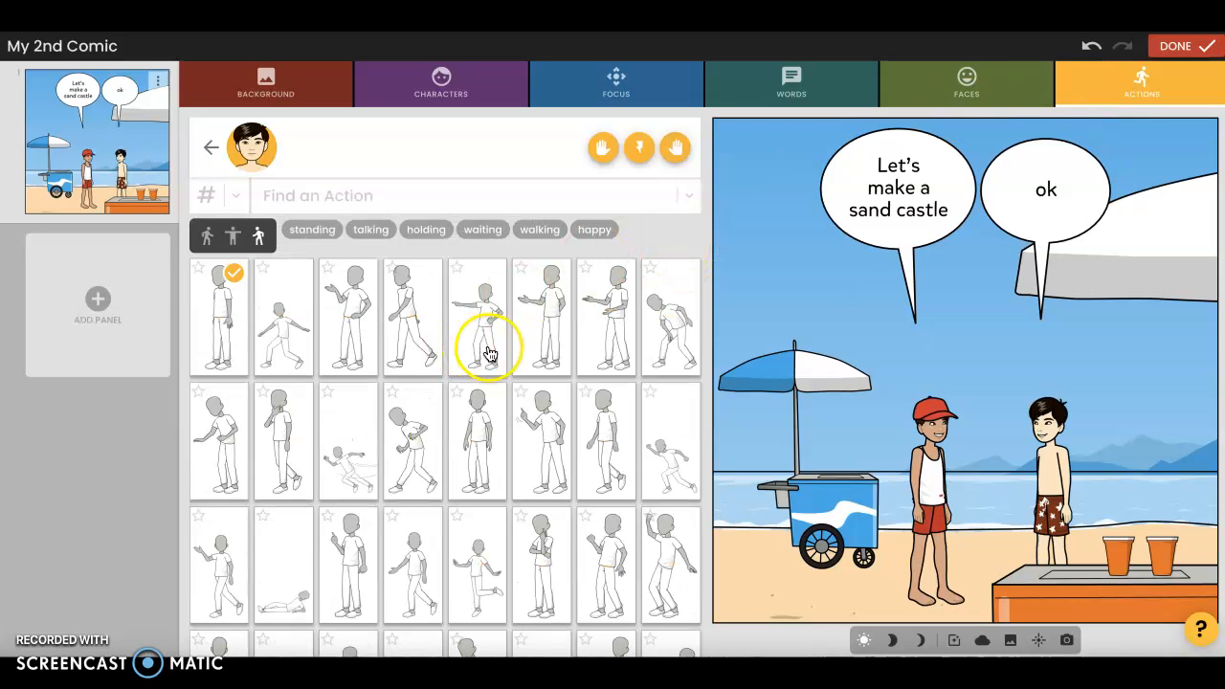
scroll(488, 354, "down", 2)
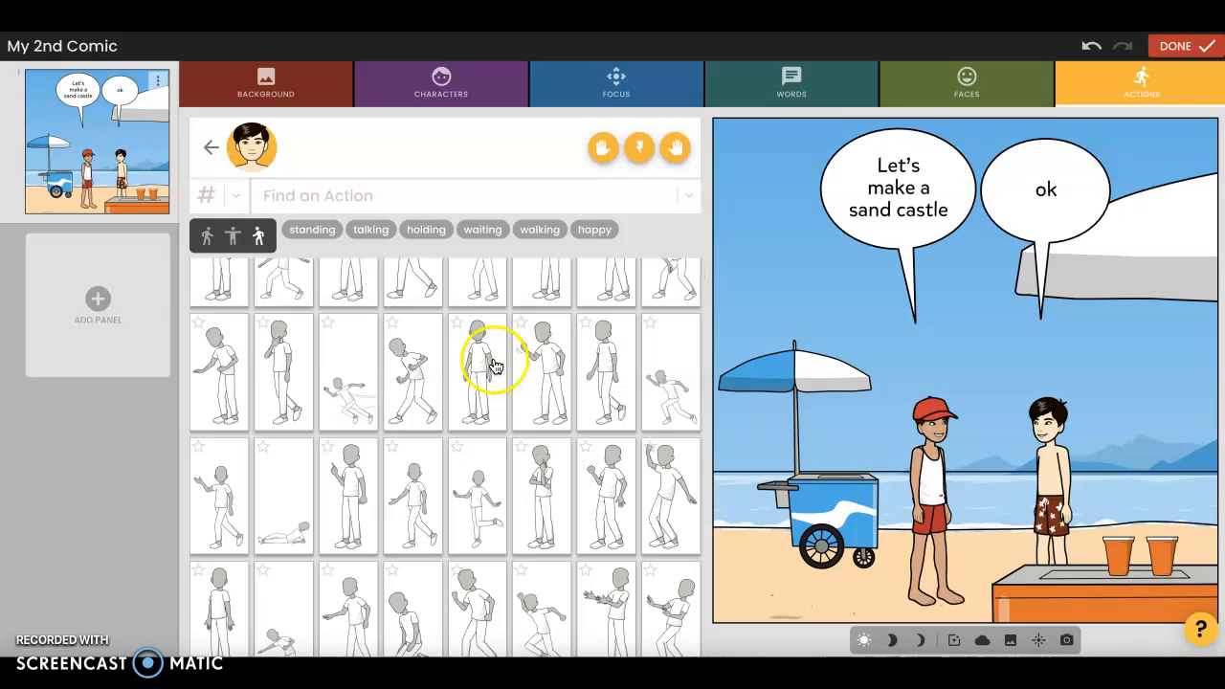
scroll(493, 367, "down", 1)
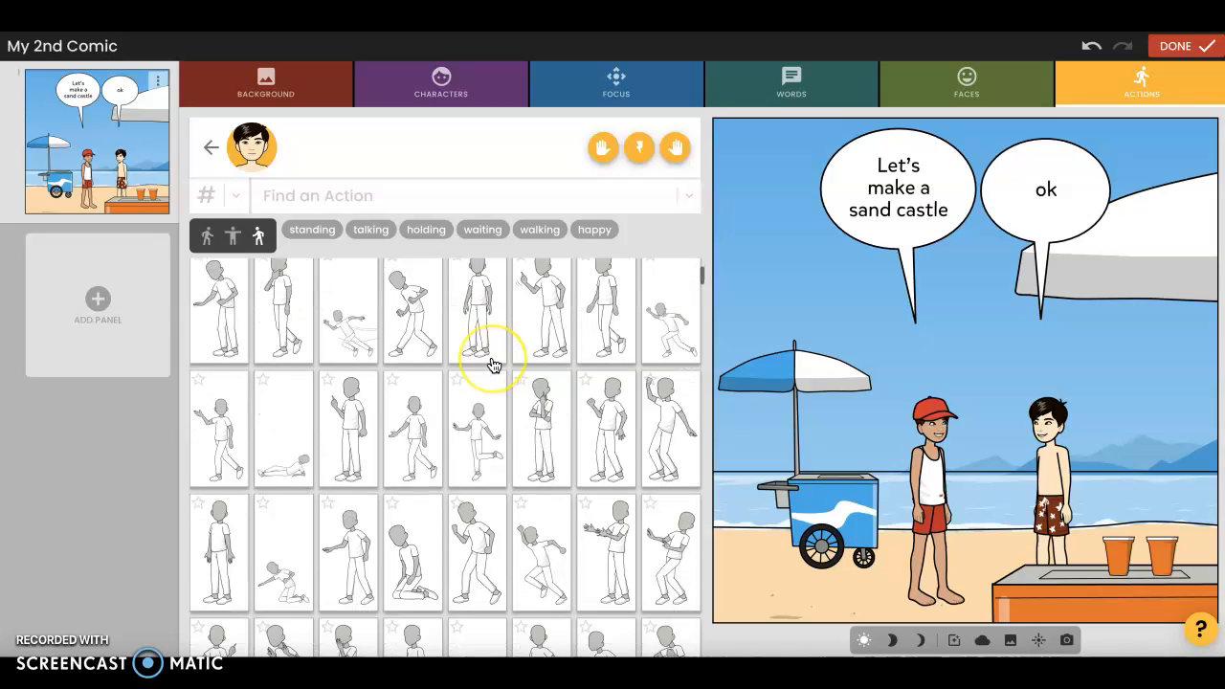
scroll(493, 366, "up", 1)
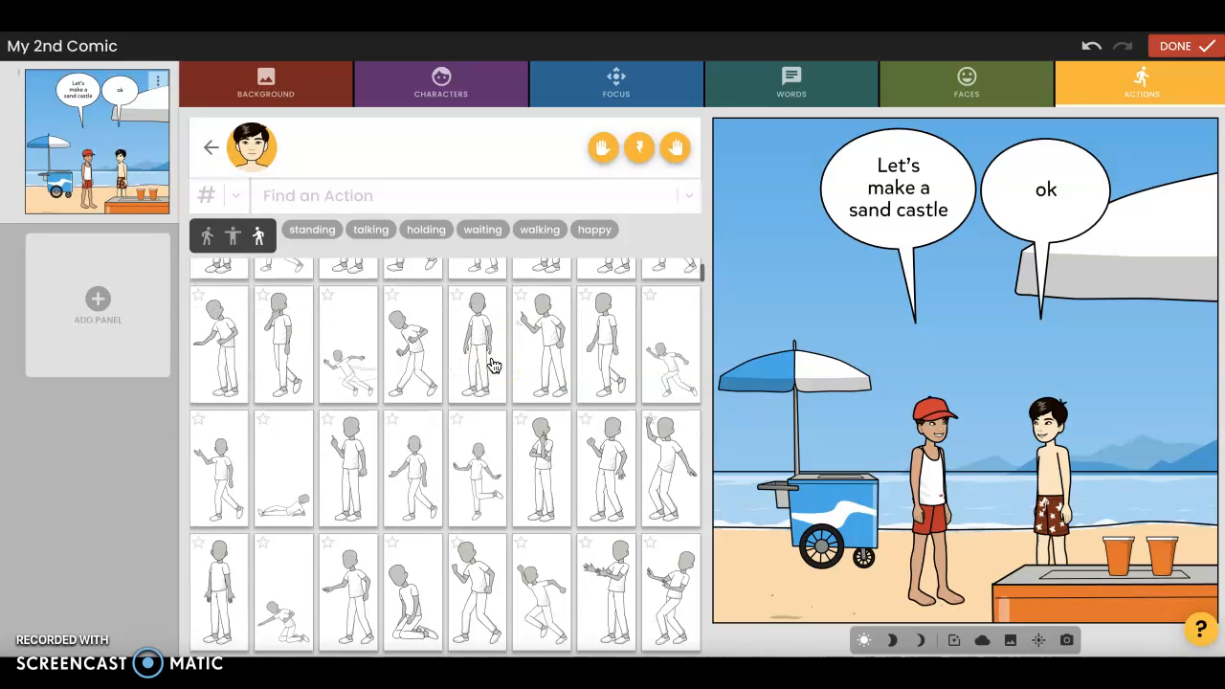
left_click(421, 346)
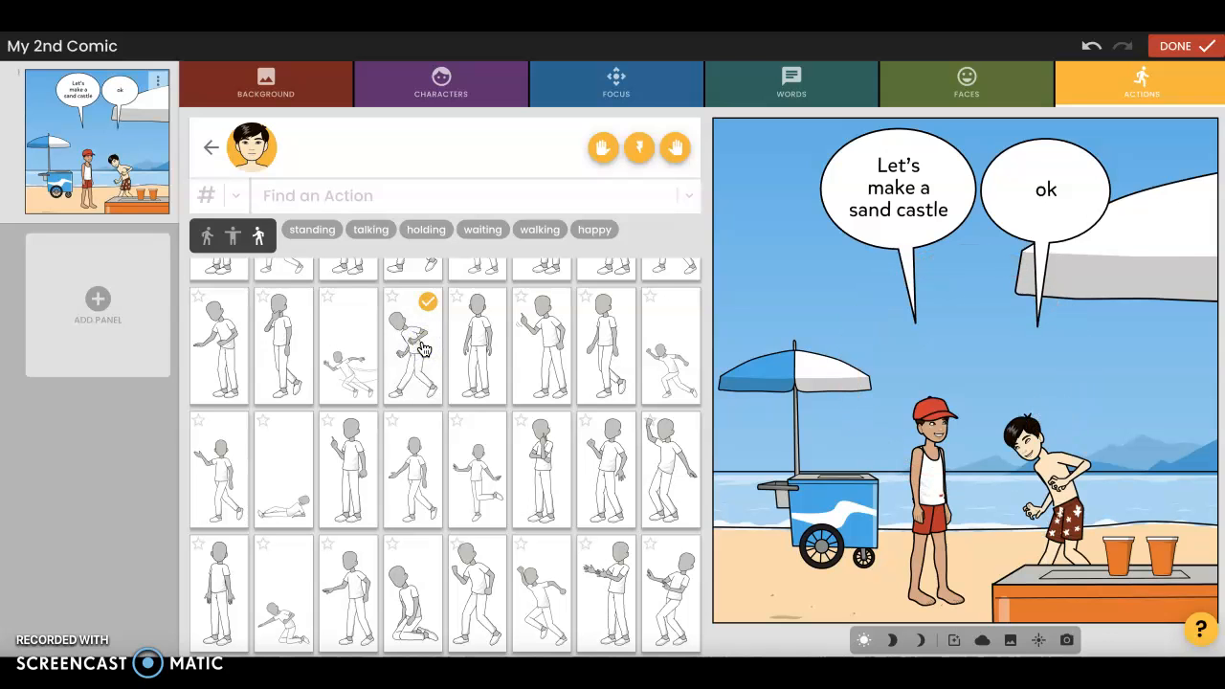
scroll(421, 352, "up", 1)
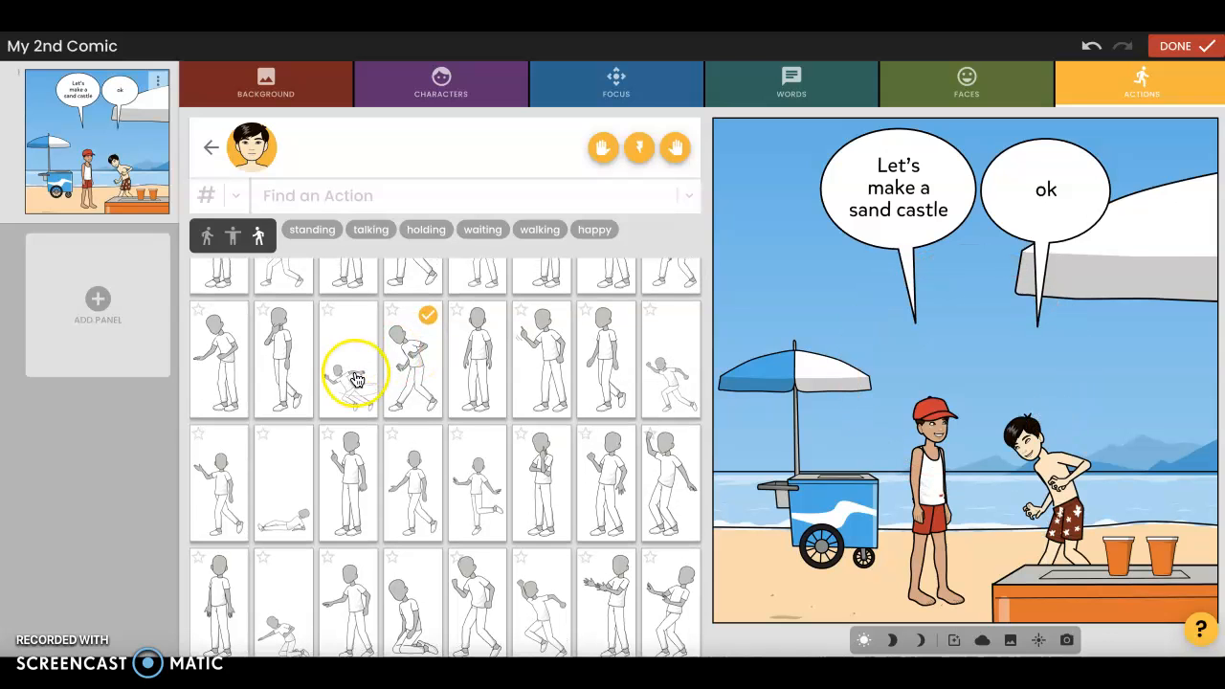
left_click(359, 294)
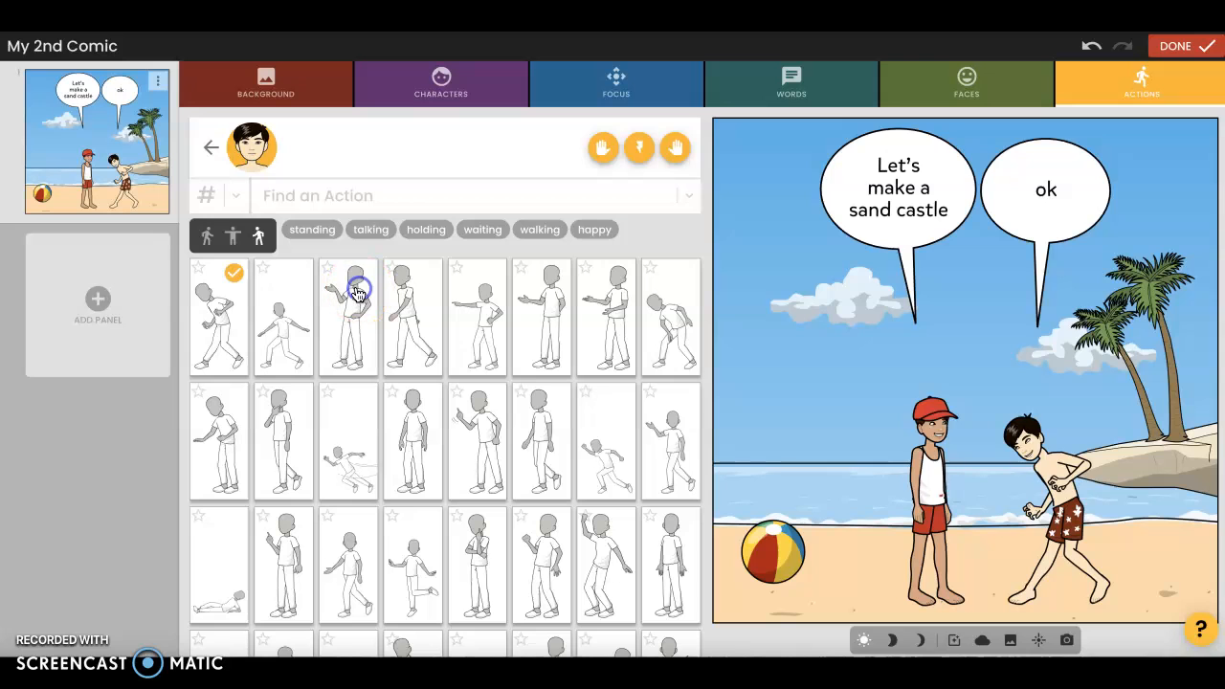
scroll(405, 410, "down", 1)
left_click(353, 400)
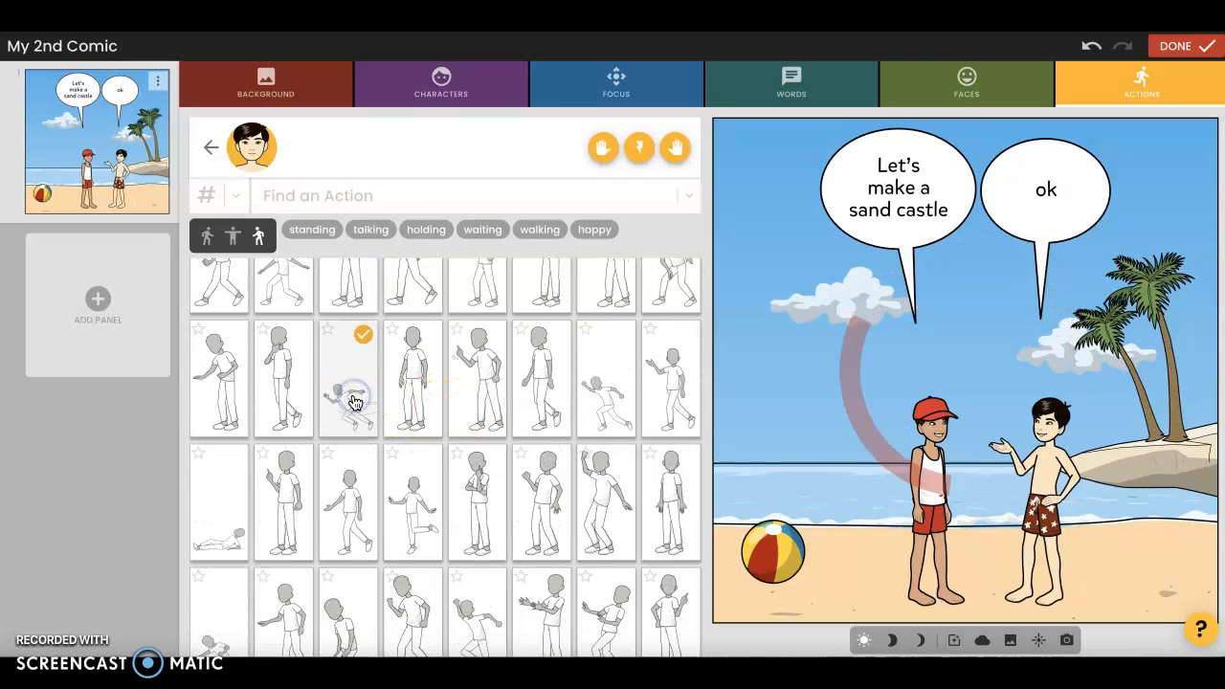
Give the black-haired boy the kneeling action so he sits on his knees in the sand
scroll(437, 410, "down", 1)
scroll(443, 404, "down", 2)
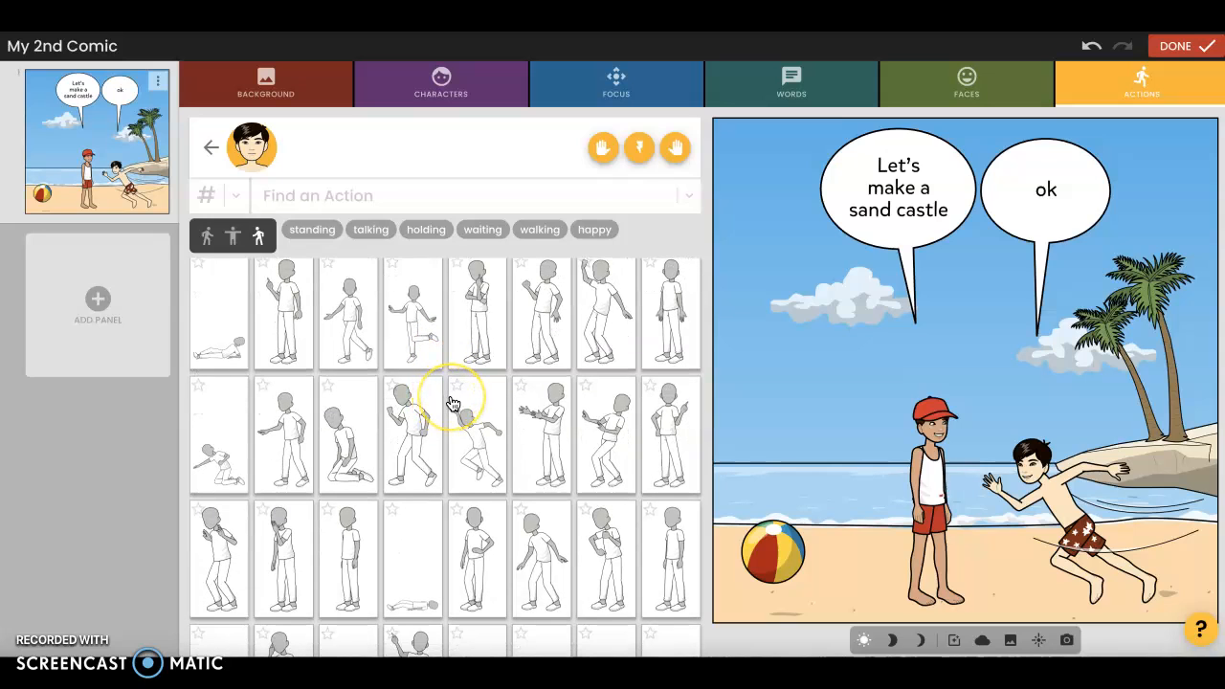
left_click(352, 438)
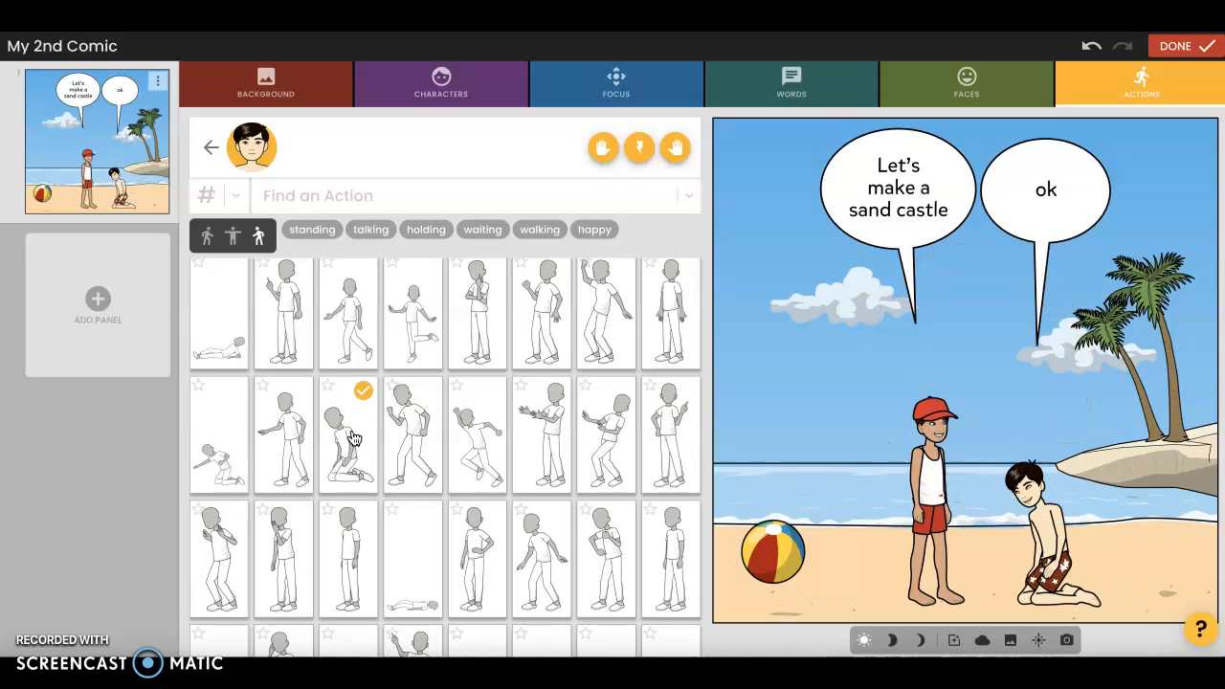
Give the boy in the red cap the matching kneeling action, facing the black-haired boy
left_click(204, 153)
left_click(568, 144)
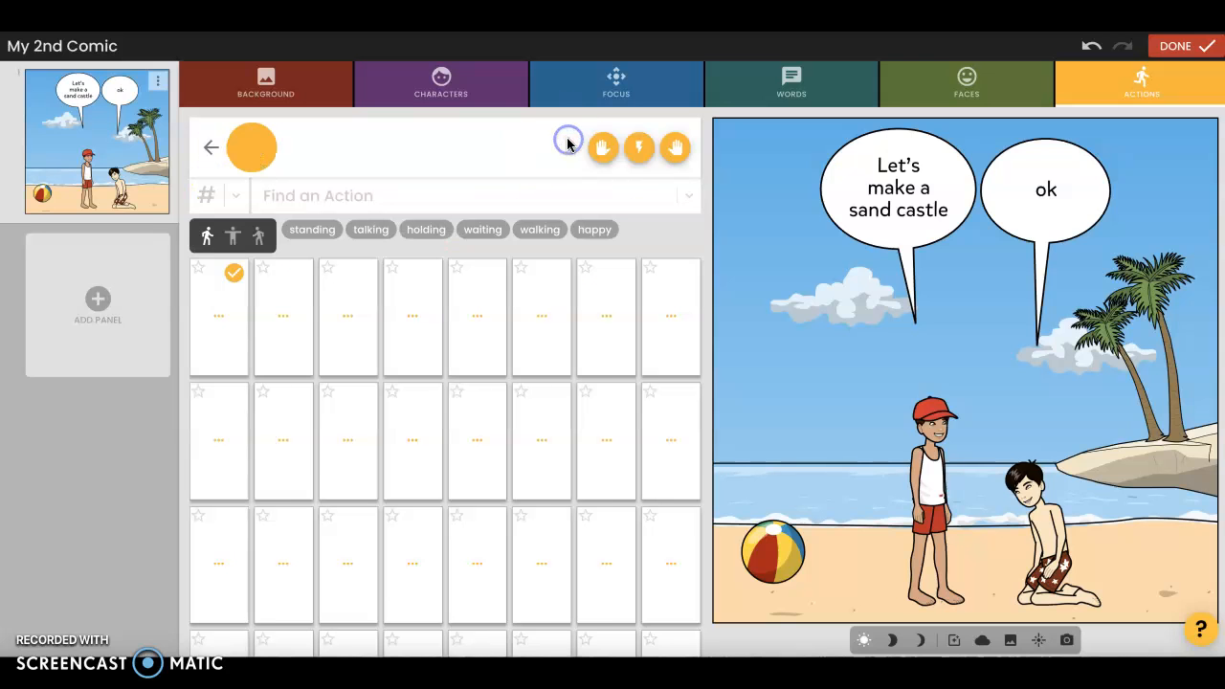
scroll(428, 437, "down", 3)
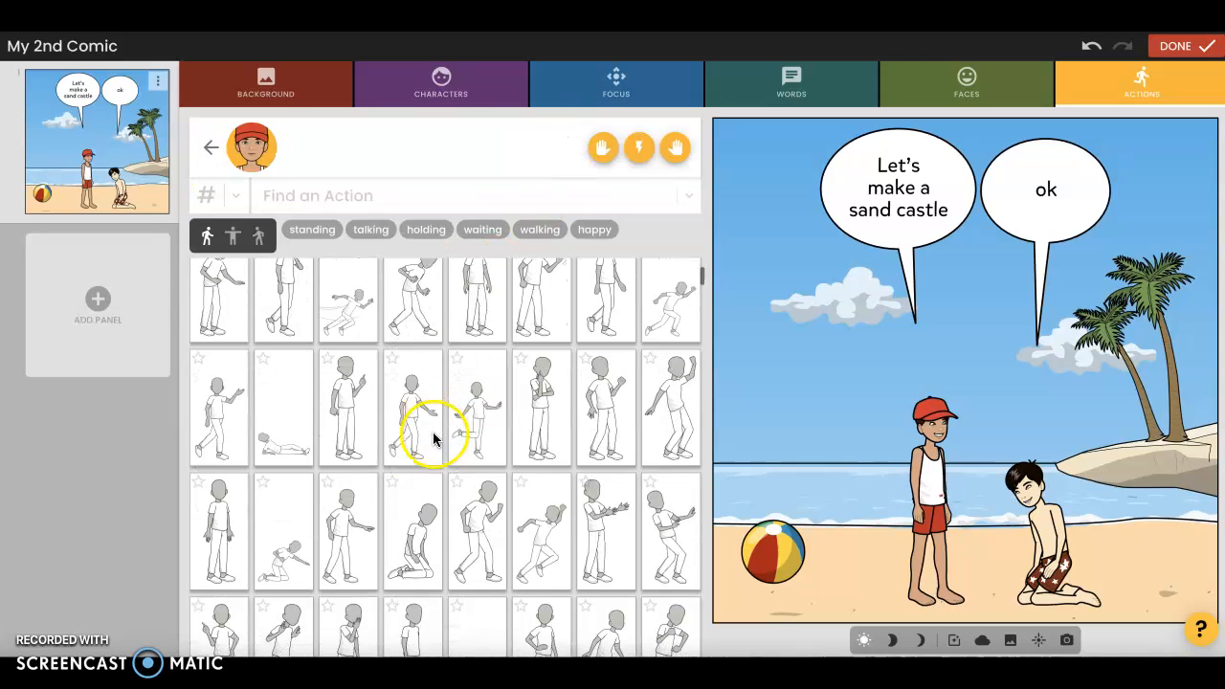
left_click(426, 502)
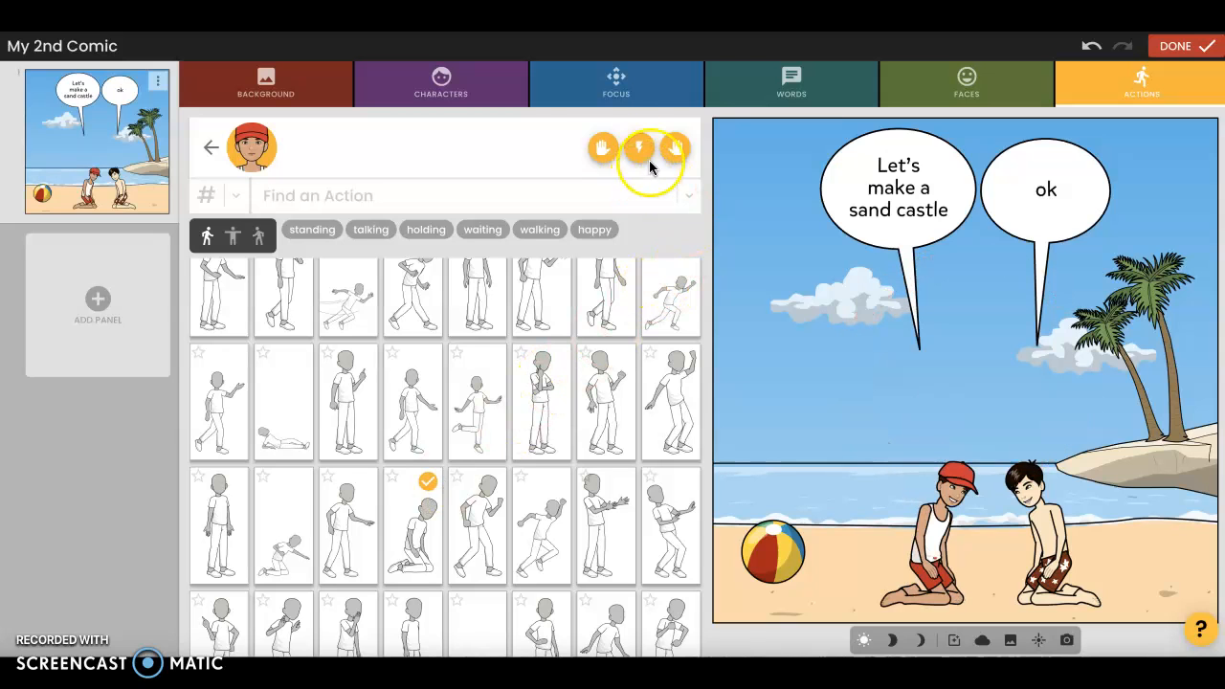
Place a hand trowel in one hand of the boy in the red cap
left_click(674, 144)
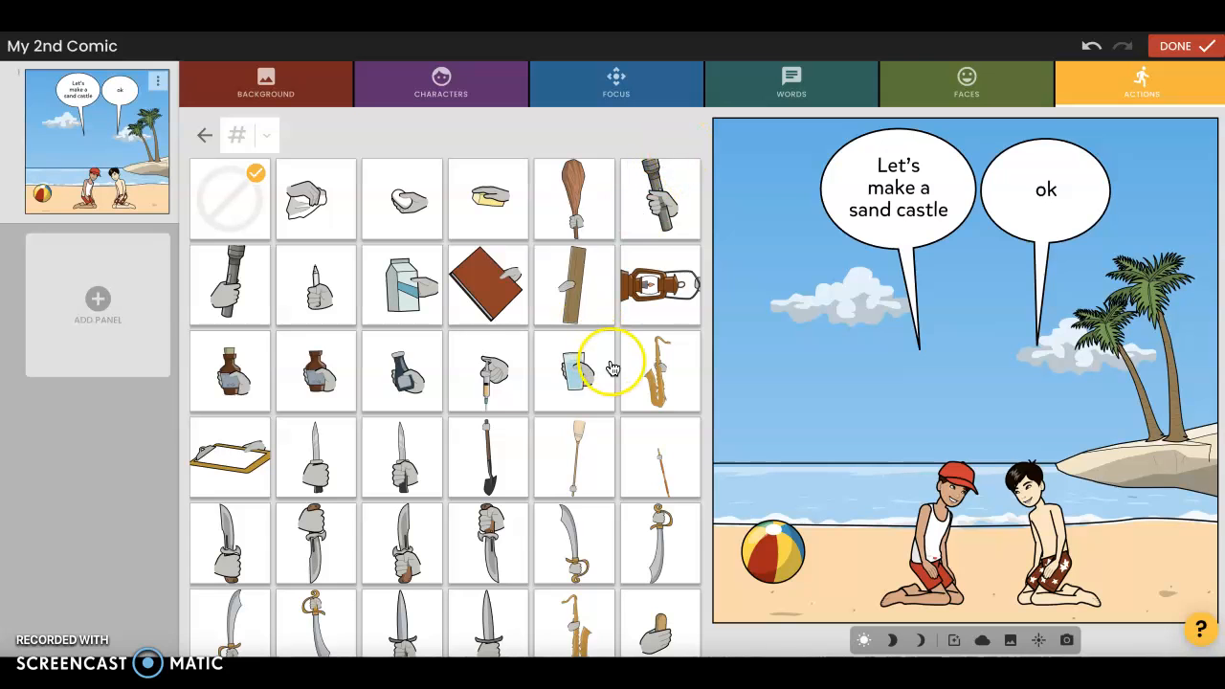
scroll(610, 362, "down", 4)
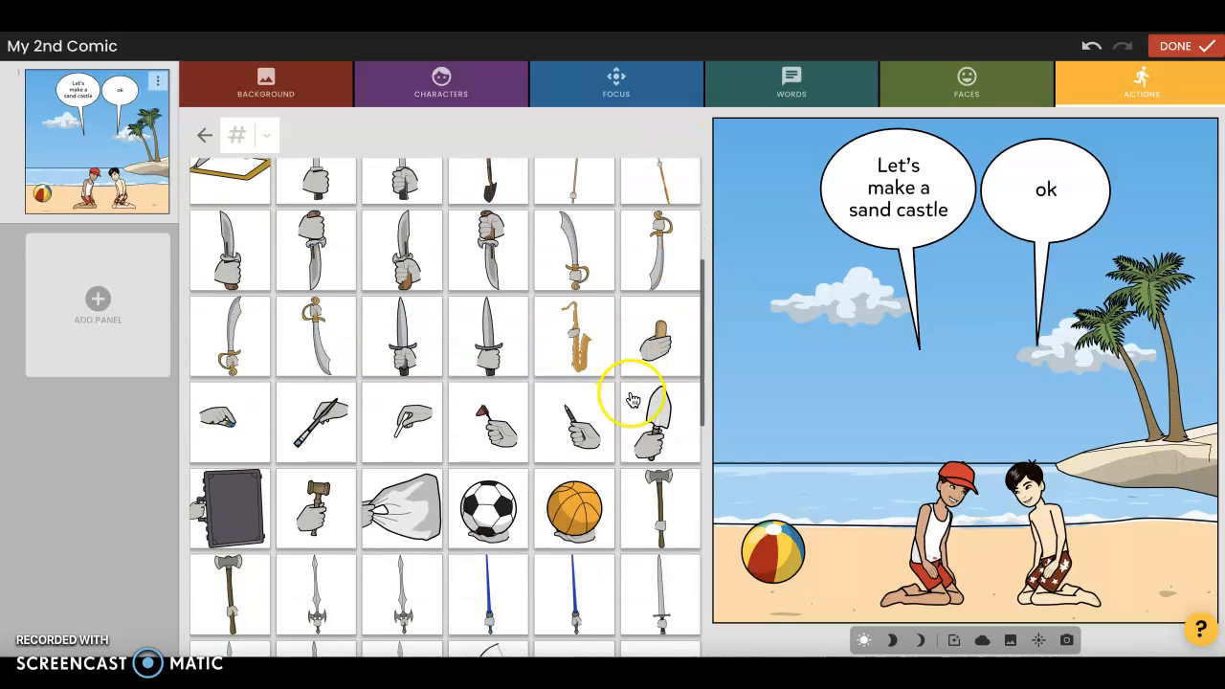
left_click(650, 418)
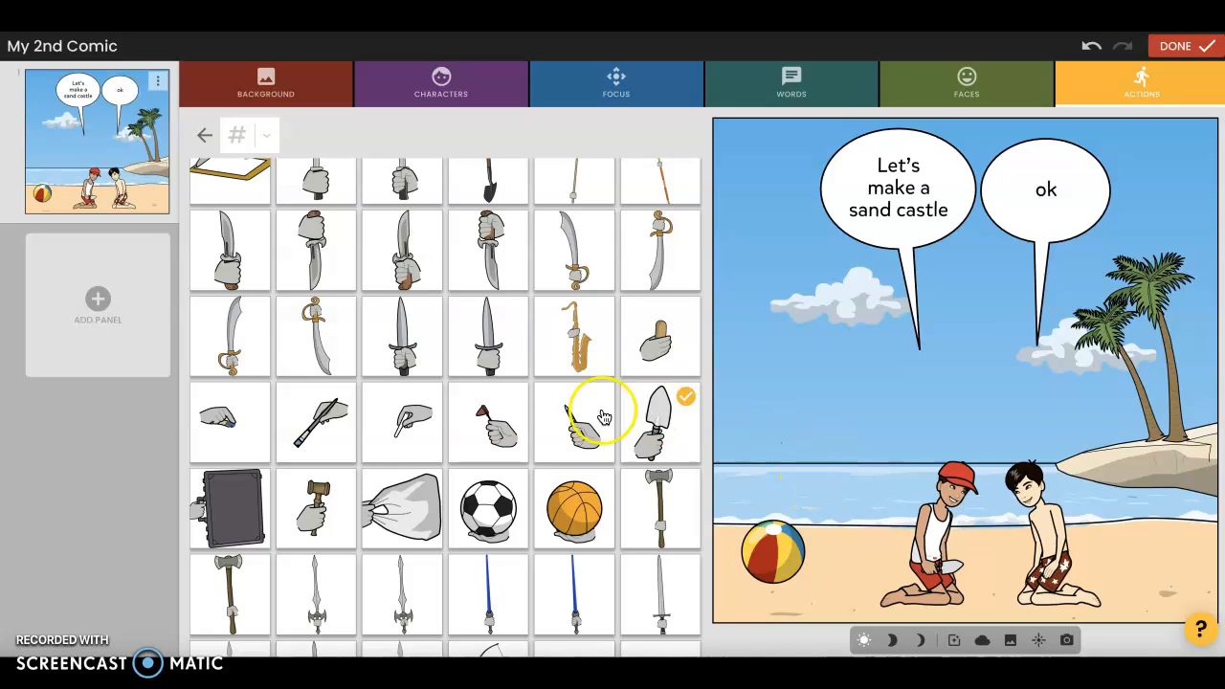
scroll(603, 412, "up", 3)
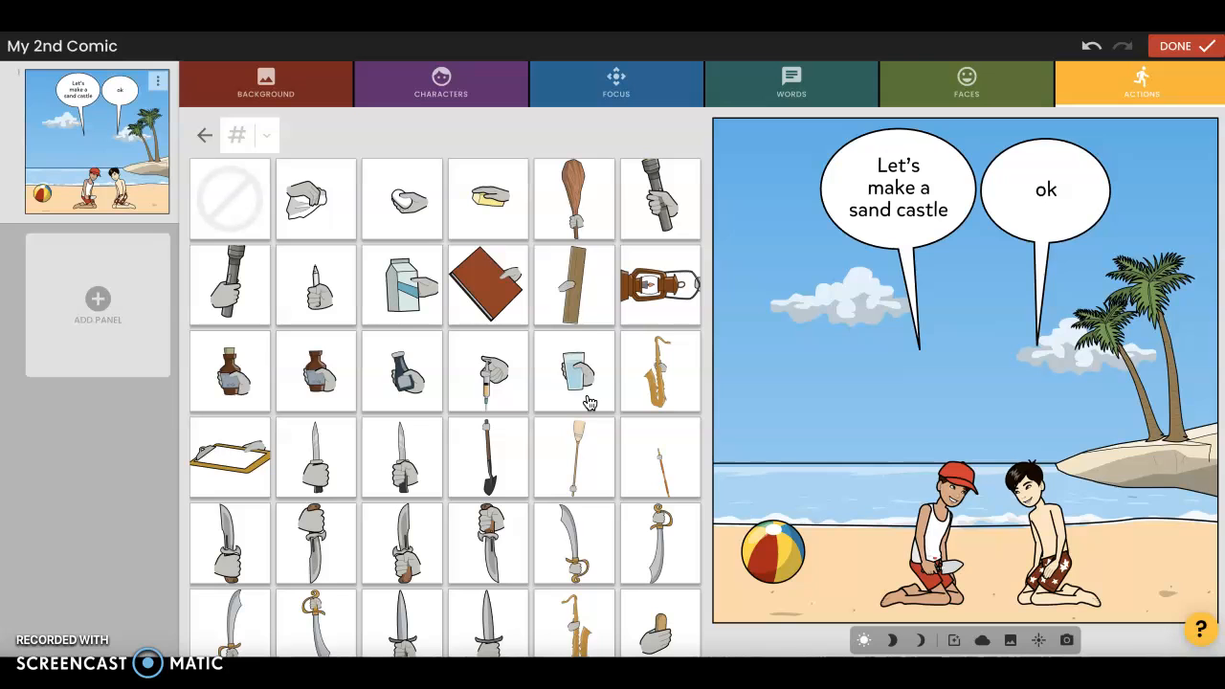
Add a second panel to the comic and finish editing it
left_click(100, 304)
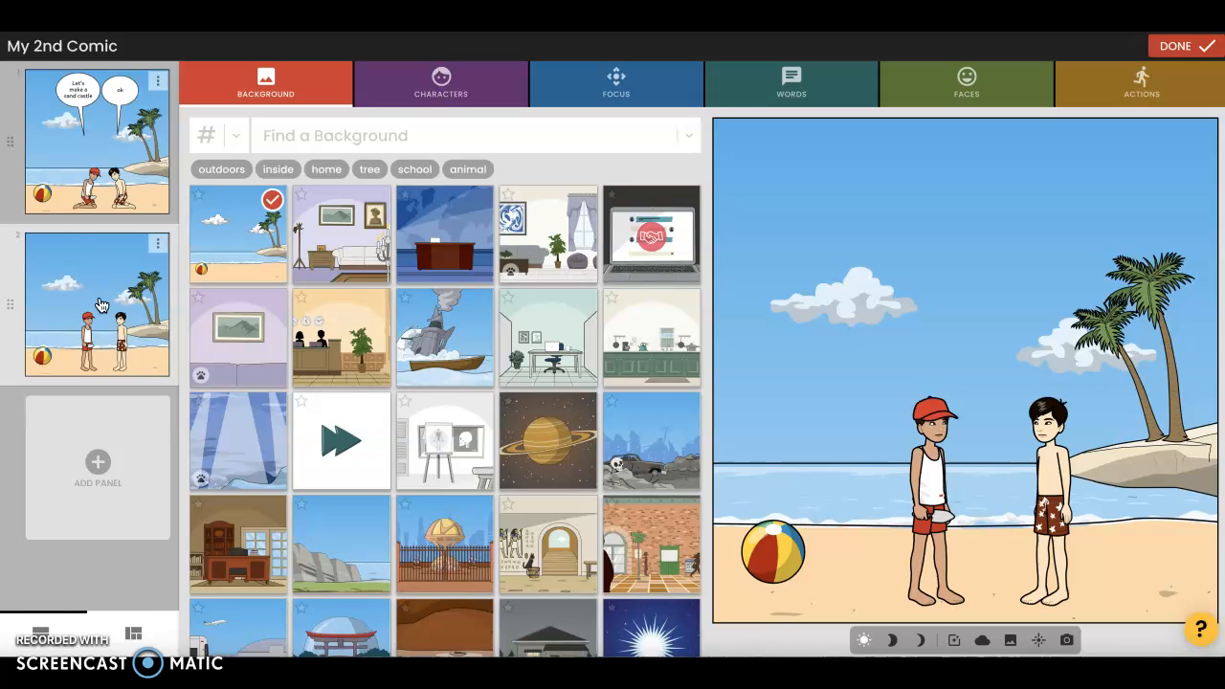
left_click(1176, 45)
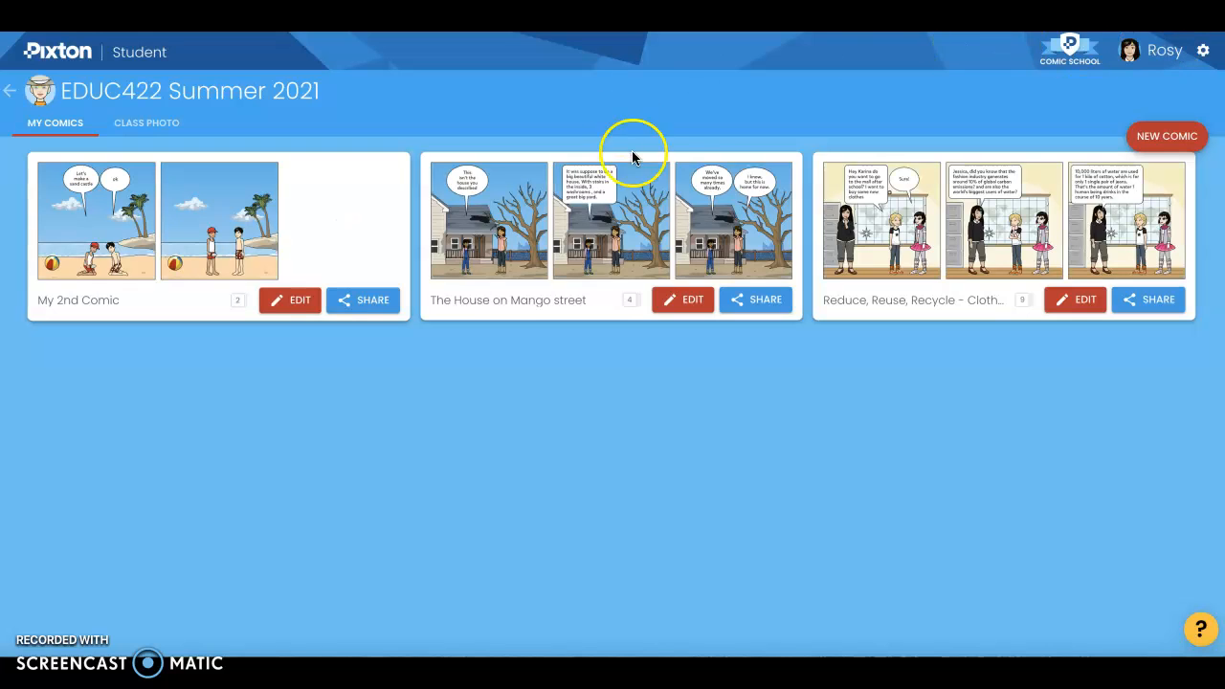
Open the comic "The House on Mango street" to view its panels
left_click(638, 176)
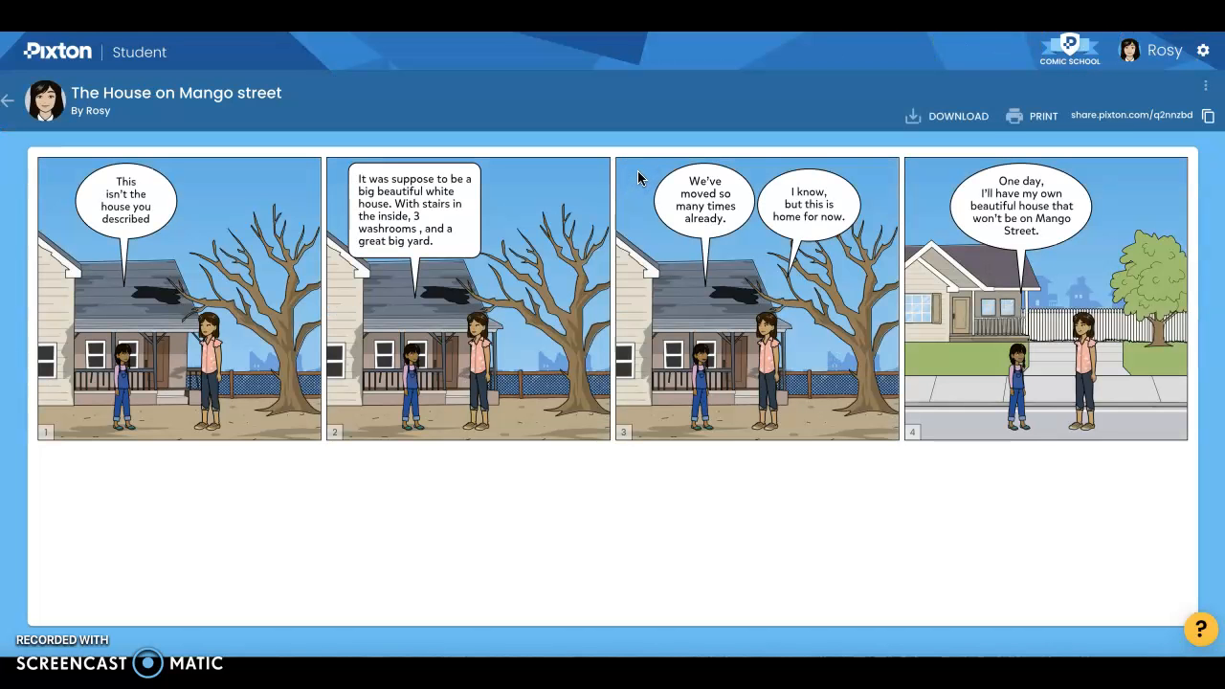